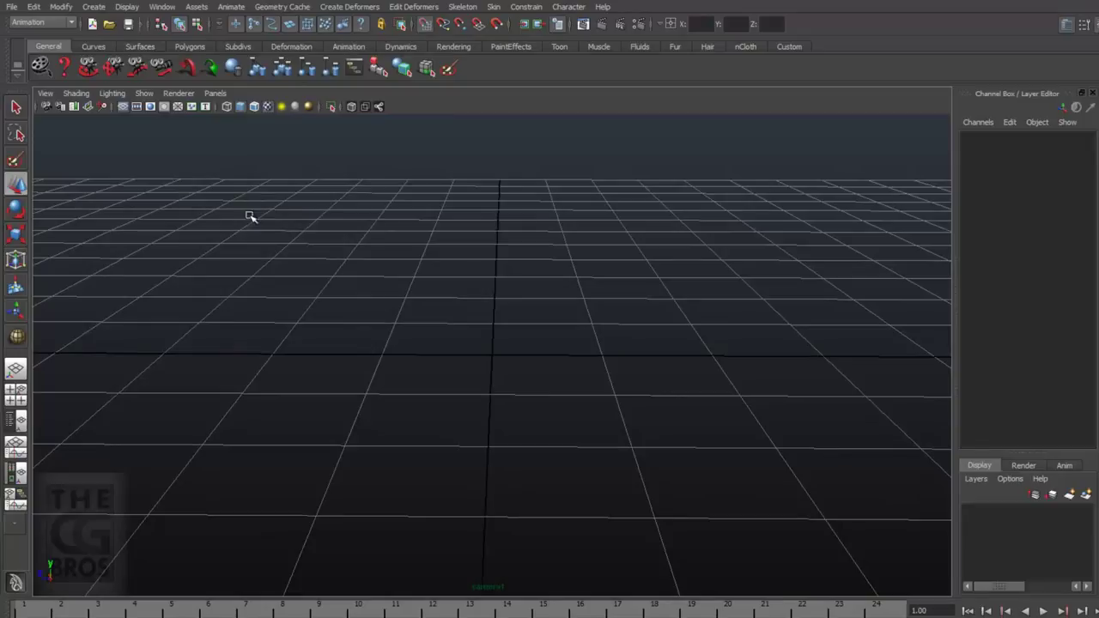
- Create a polygon sphere with a radius of 1 at the centre of the grid
left_click(94, 7)
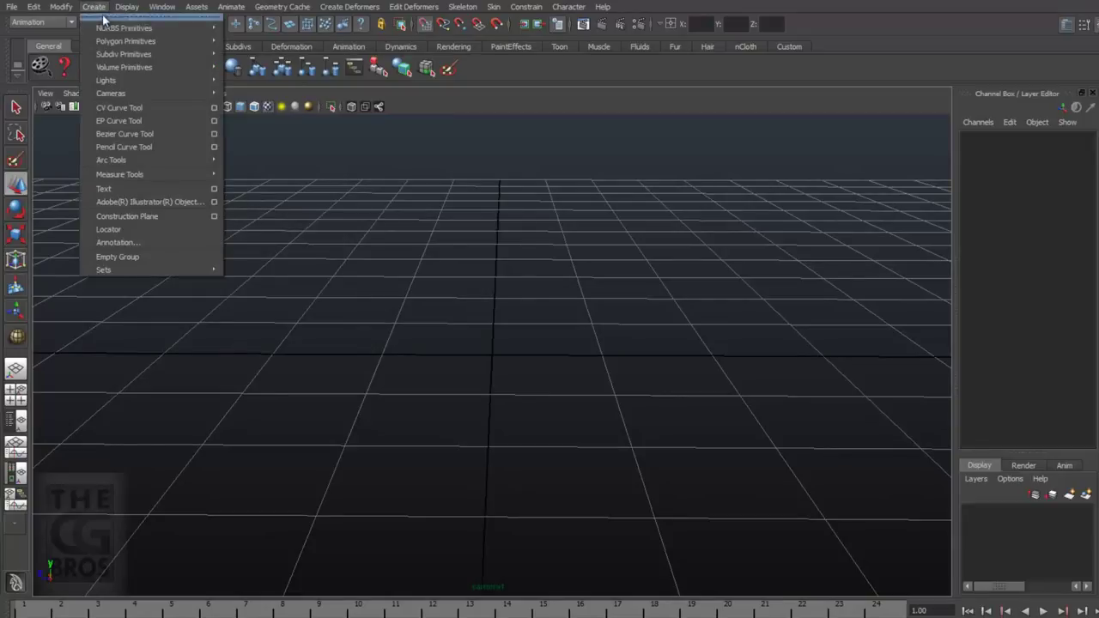
mouse_move(125, 41)
left_click(248, 48)
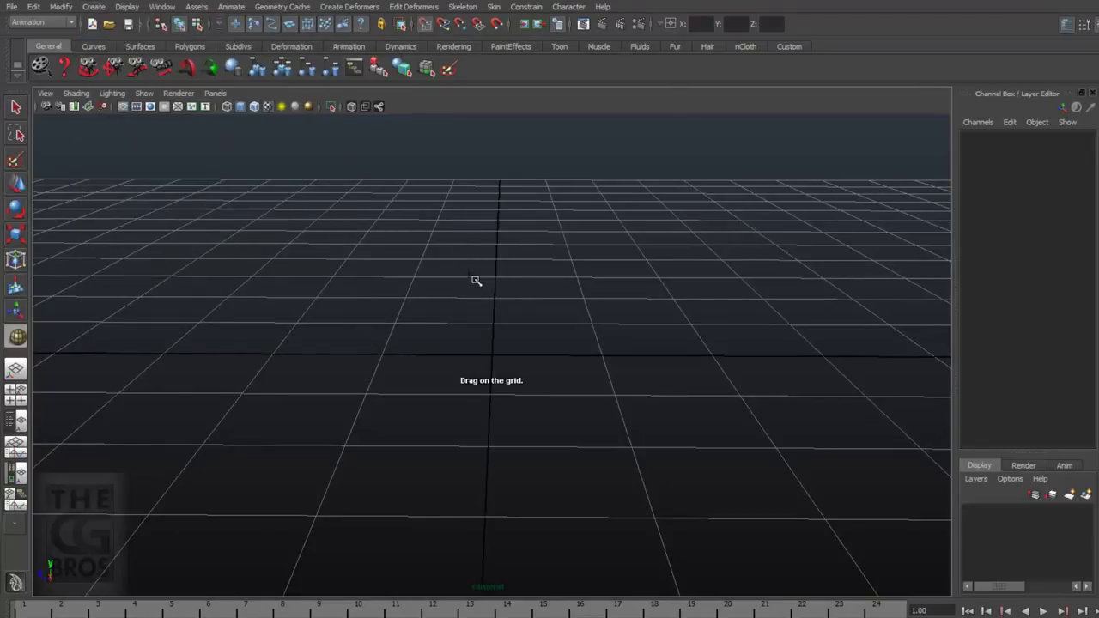
left_click(542, 391)
- Set the polygon sphere's axis and height subdivisions to 100
left_click(989, 293)
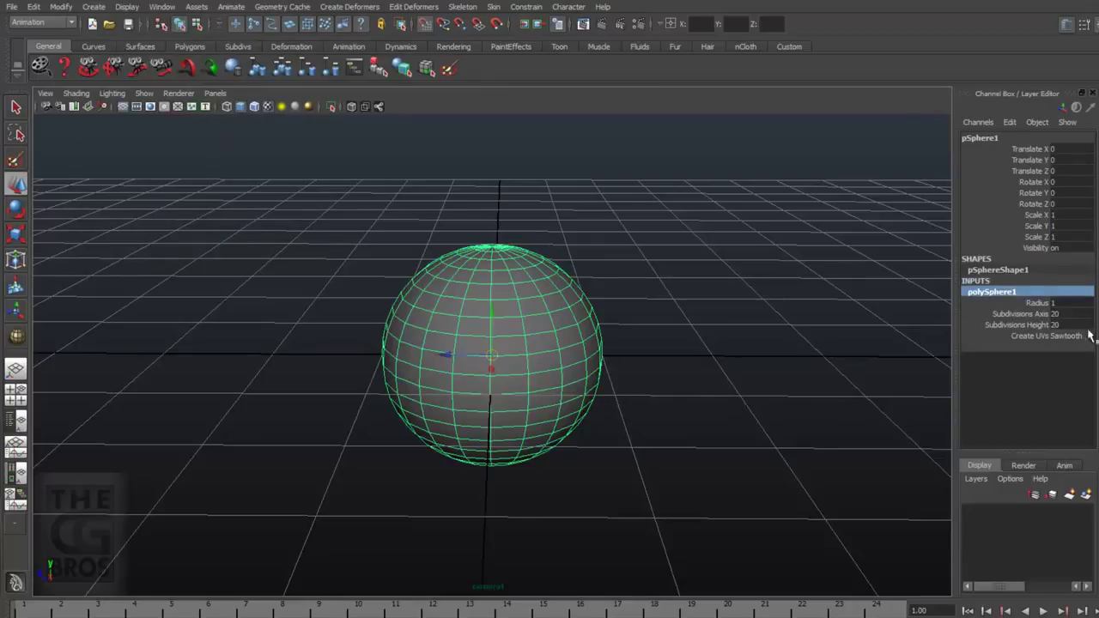
left_click_drag(1074, 314, 1073, 326)
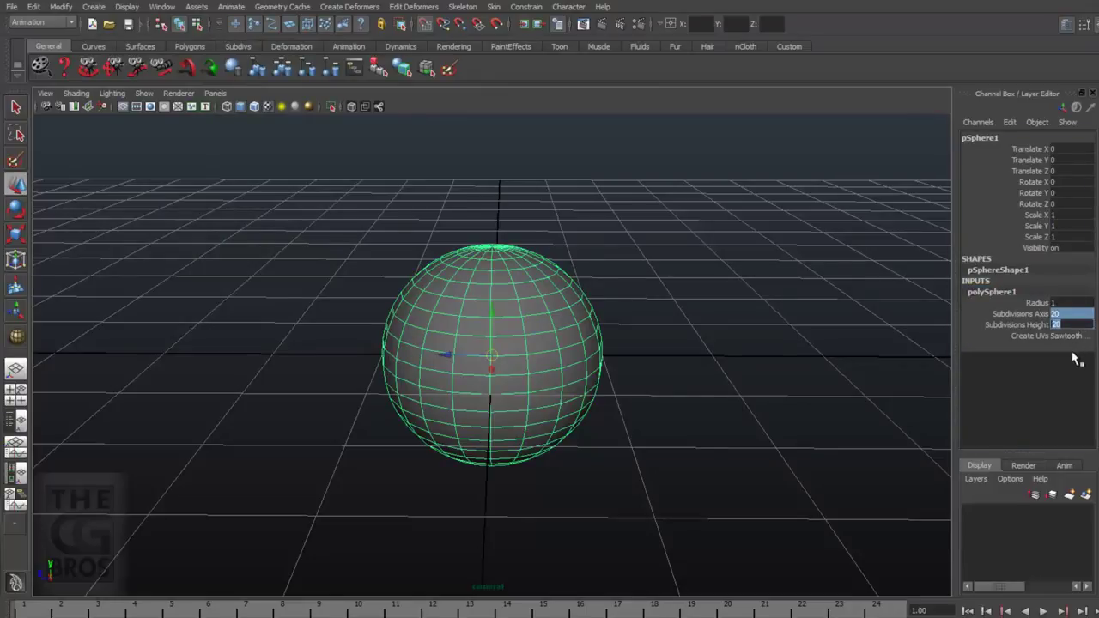
key("Return")
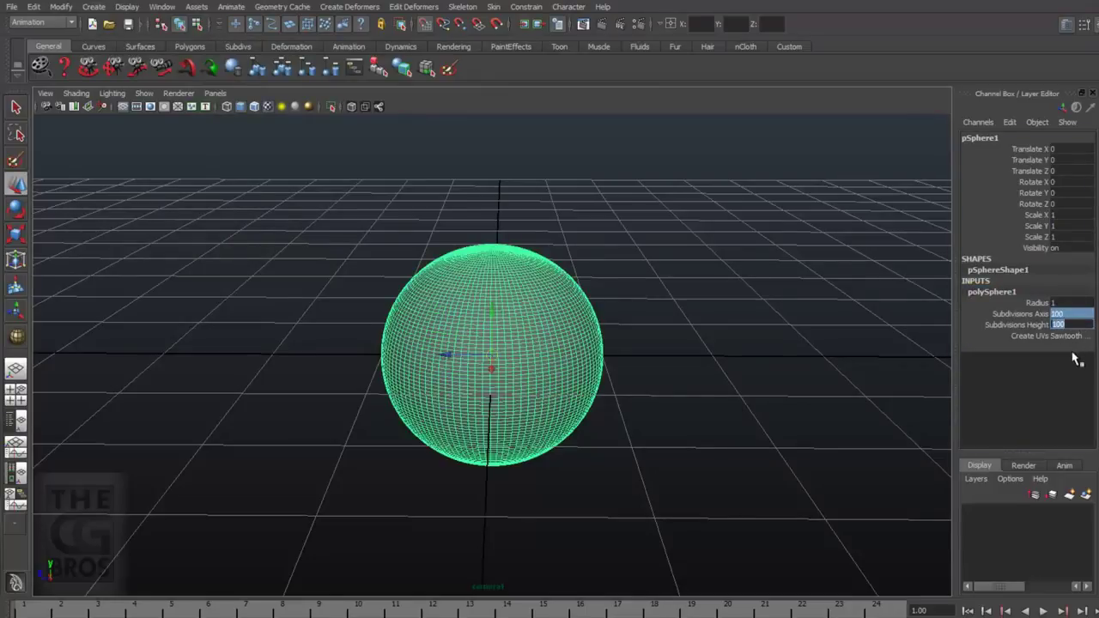
- Try a NURBS sphere at Translate Z -2 with advanced tessellation set to 20 isoparms per span in U and V
left_click(943, 440)
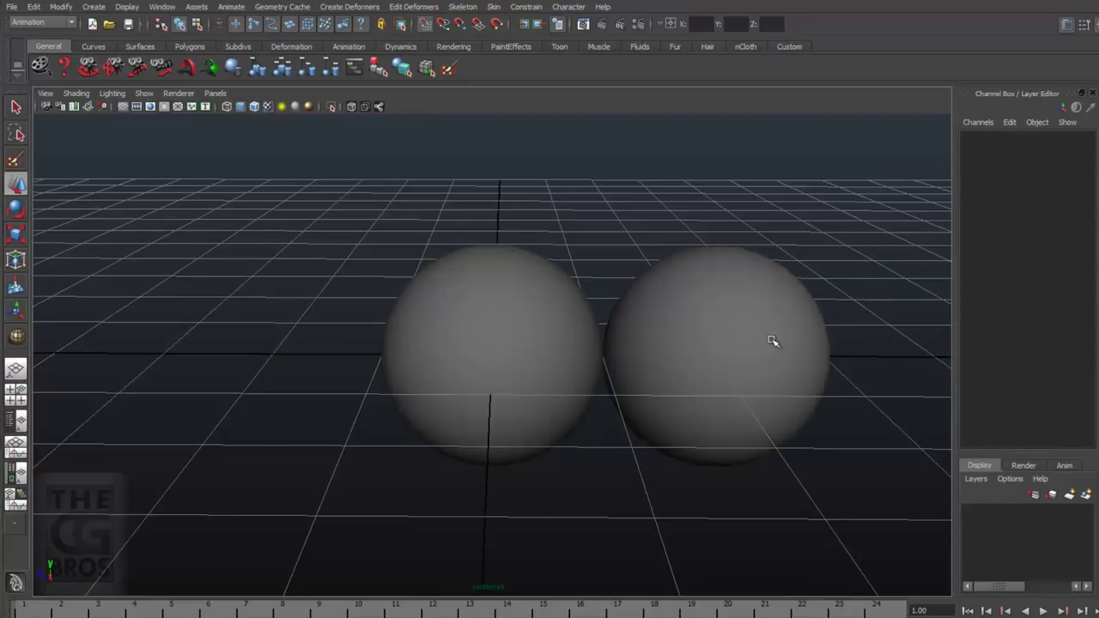
left_click(770, 339)
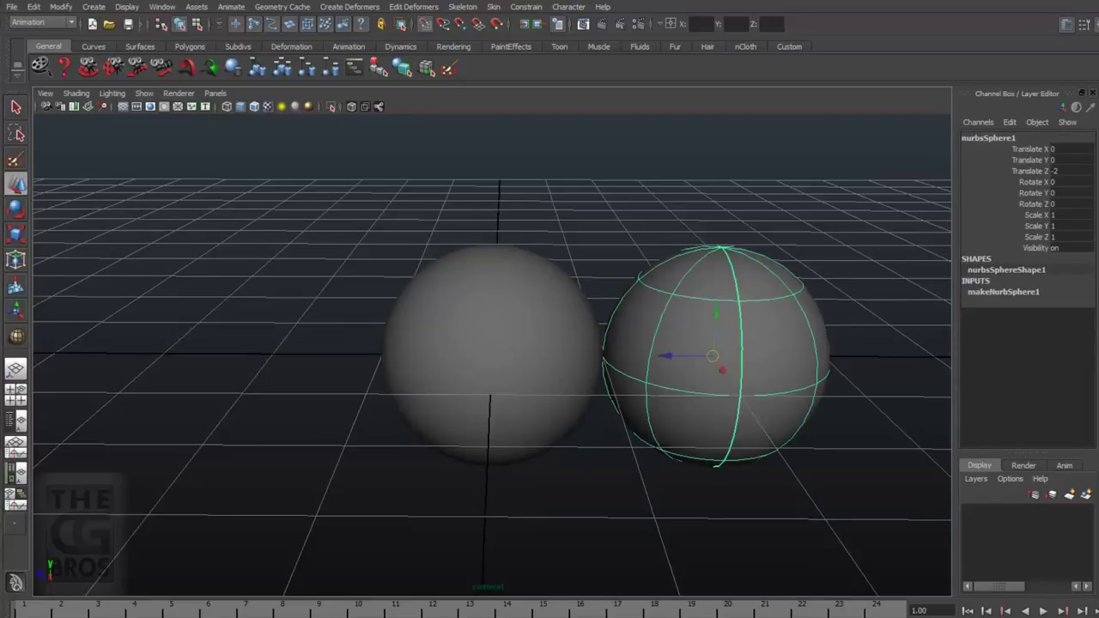
key("ctrl+a")
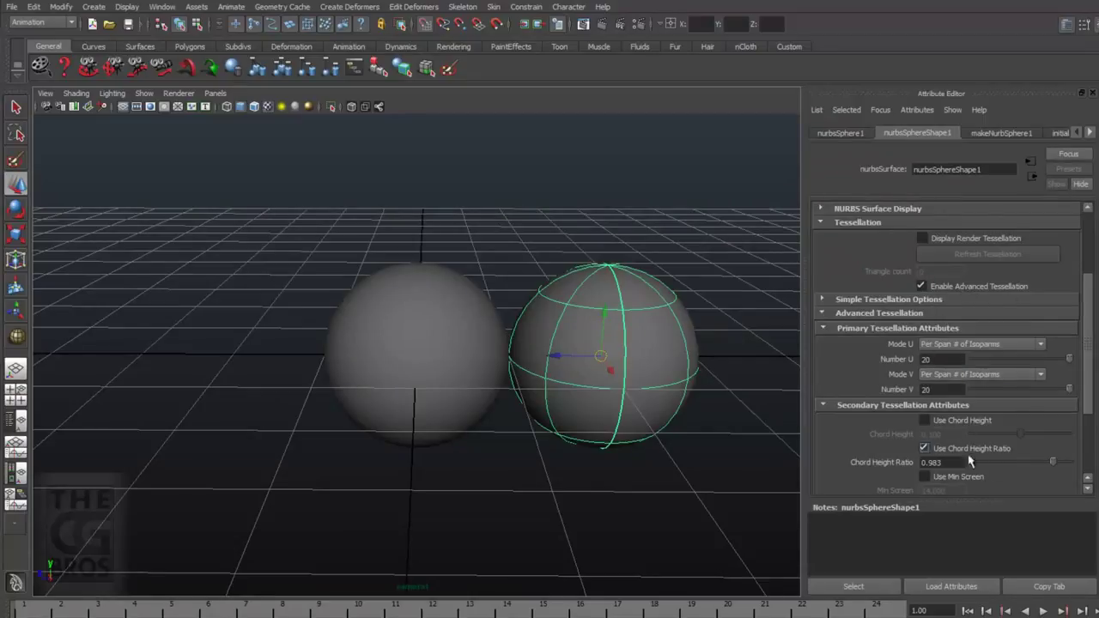
left_click(687, 118)
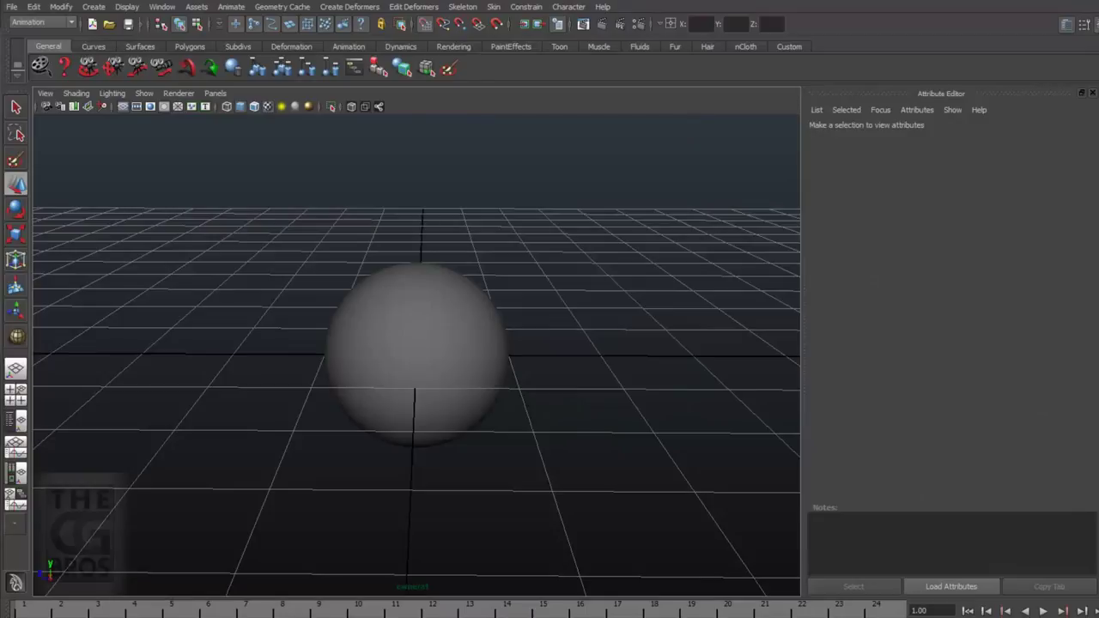
- Create a directional light and move it along the Z axis so it sits to the left of the sphere
left_click(95, 6)
mouse_move(146, 80)
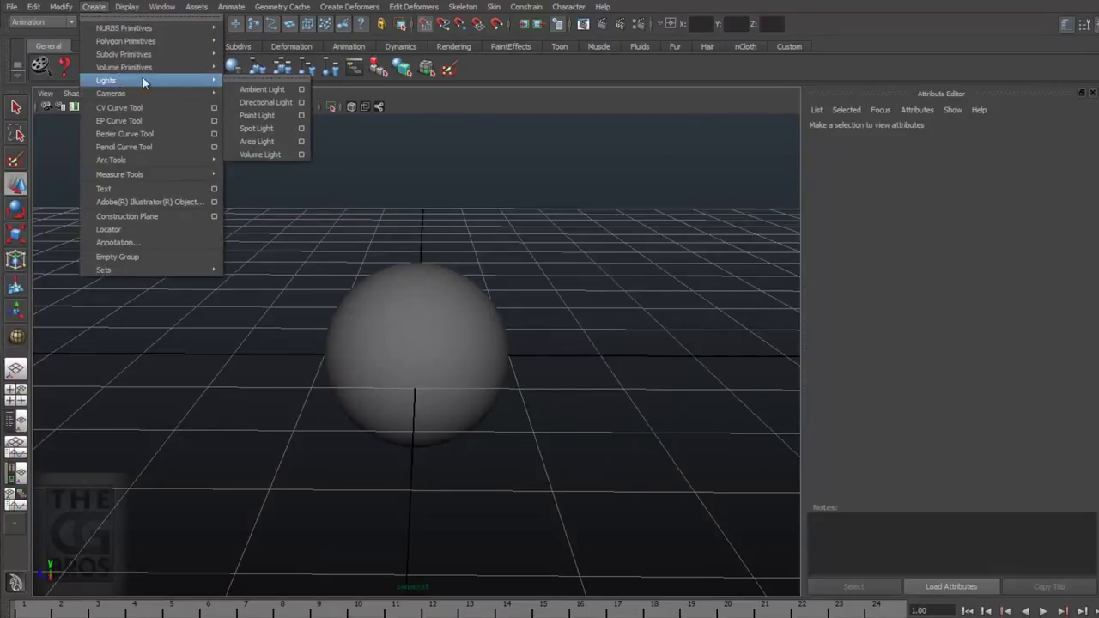
left_click(260, 104)
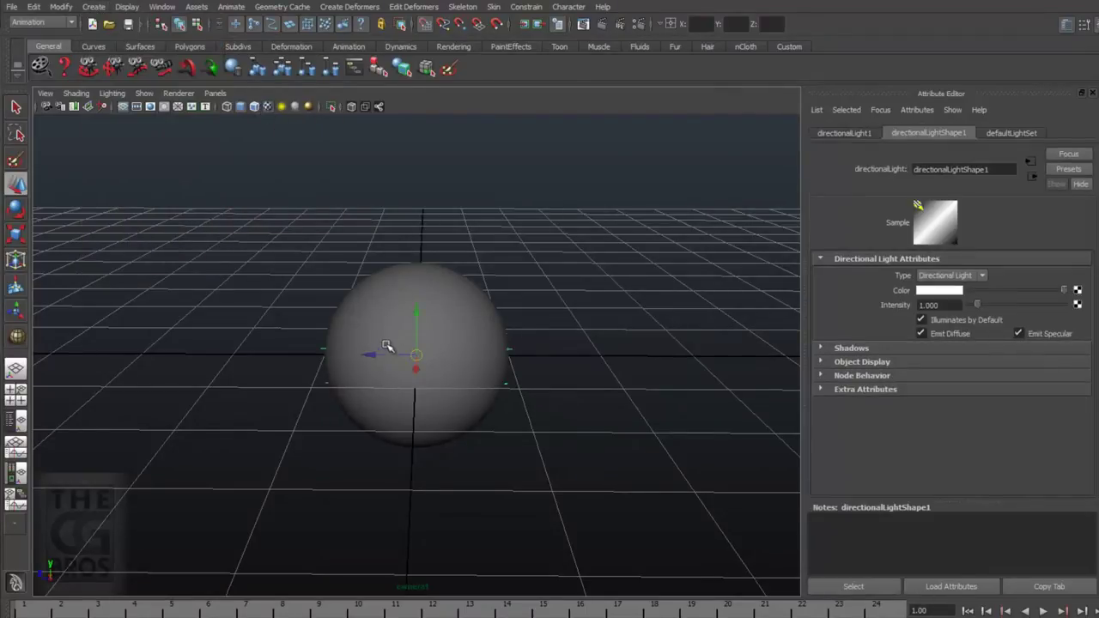
left_click_drag(381, 354, 168, 314)
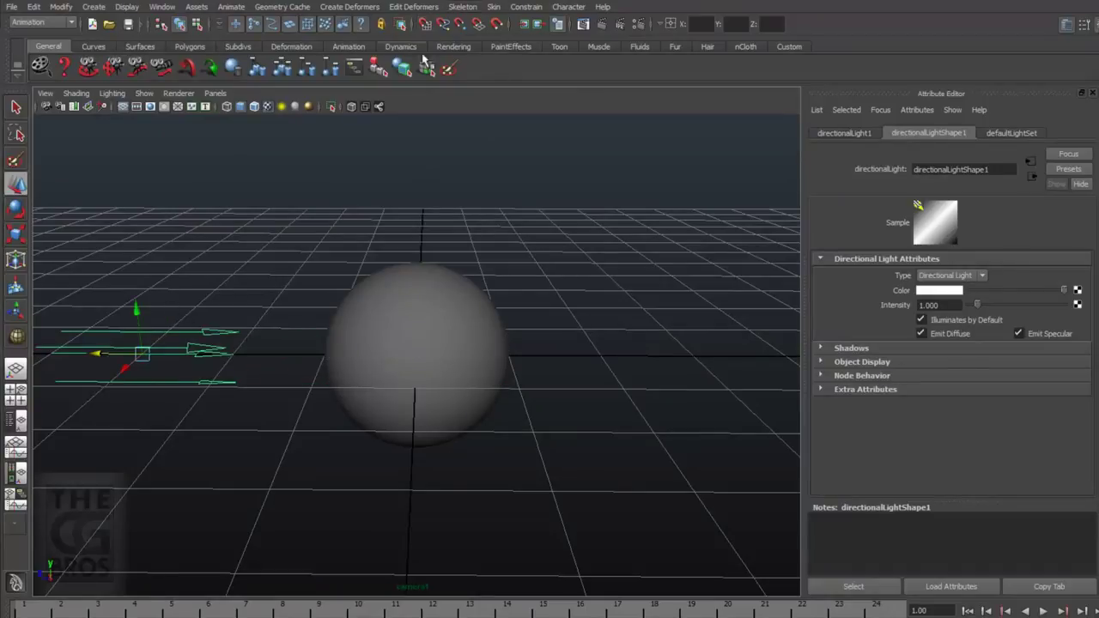
left_click_drag(105, 354, 99, 355)
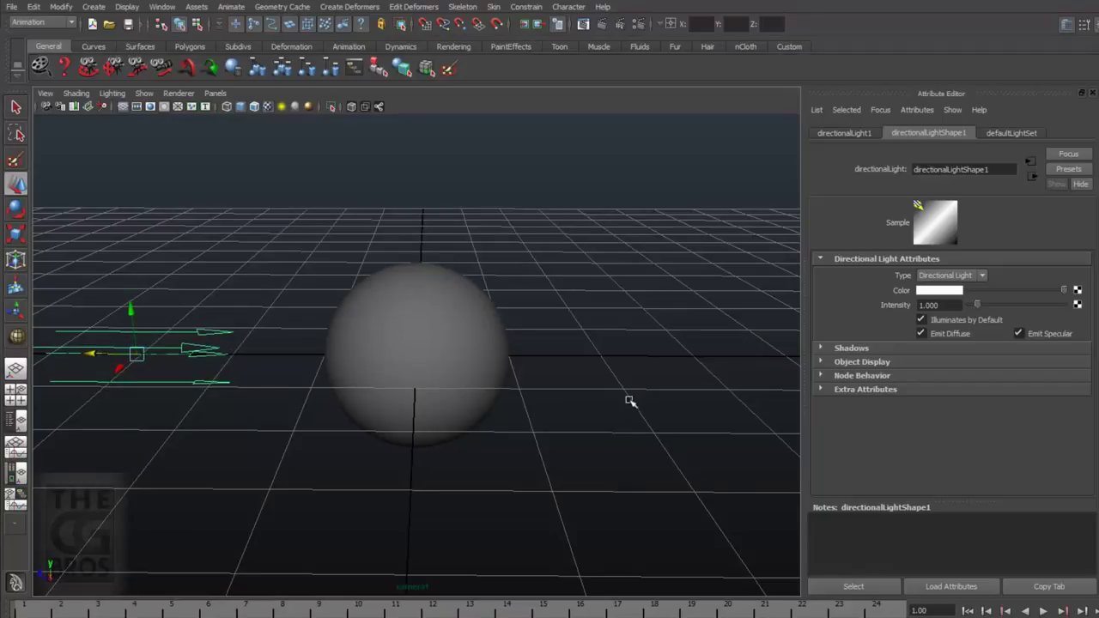
- Light the viewport with the scene lights and try the Rotate tool on the directional light
left_click(493, 160)
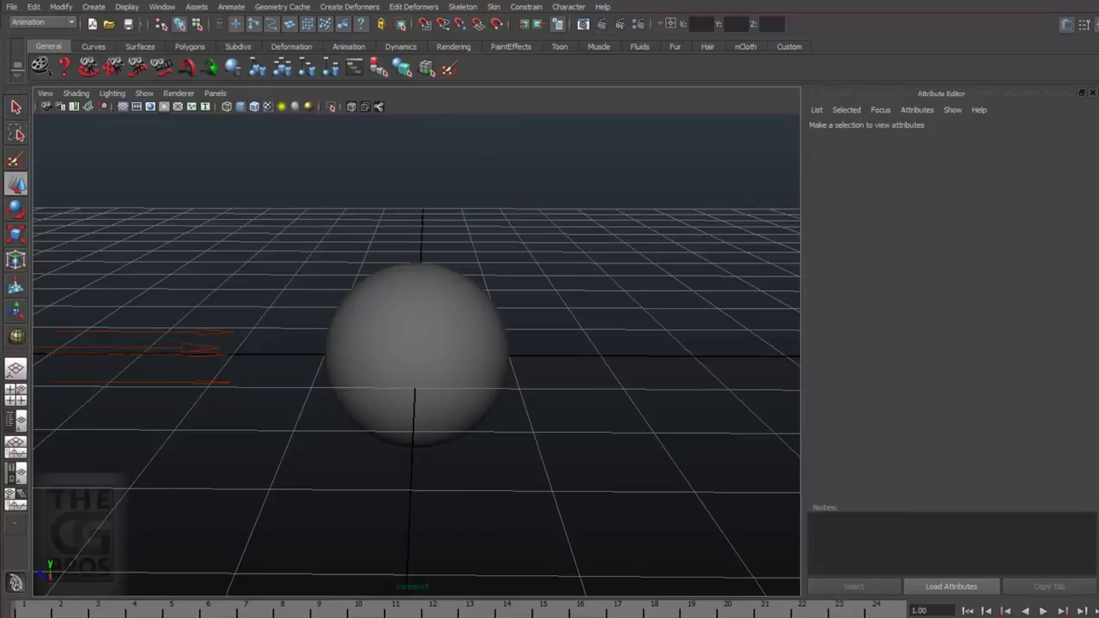
left_click_drag(196, 320, 229, 366)
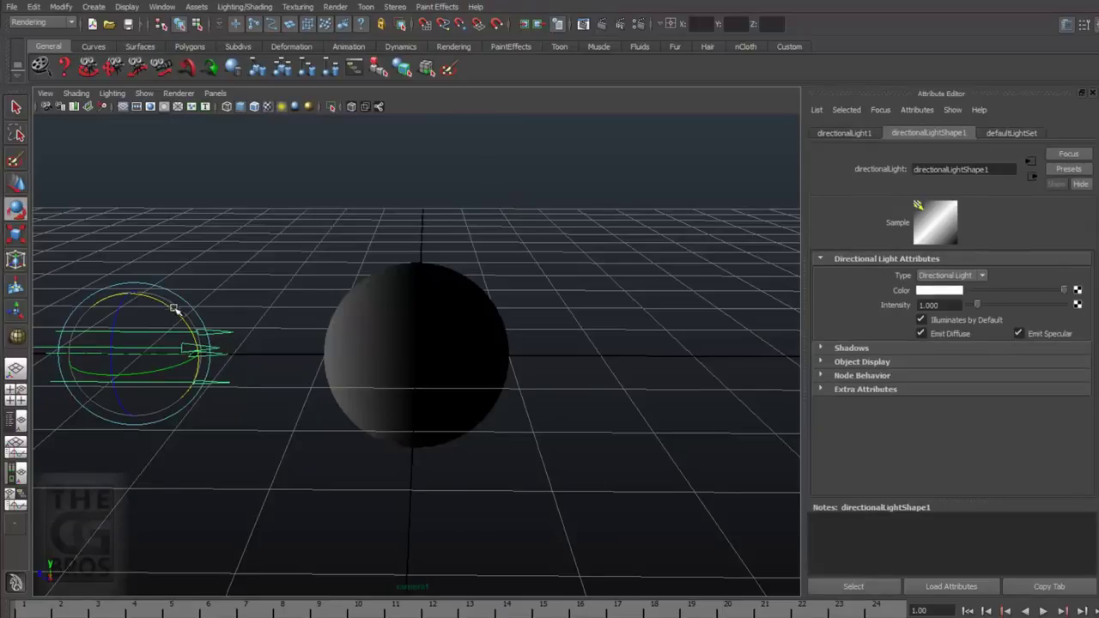
mouse_move(167, 305)
left_mouse_down()
mouse_move(181, 358)
mouse_move(172, 378)
mouse_move(177, 338)
mouse_move(139, 354)
mouse_move(146, 386)
mouse_move(159, 385)
mouse_move(133, 378)
mouse_move(152, 375)
left_mouse_up()
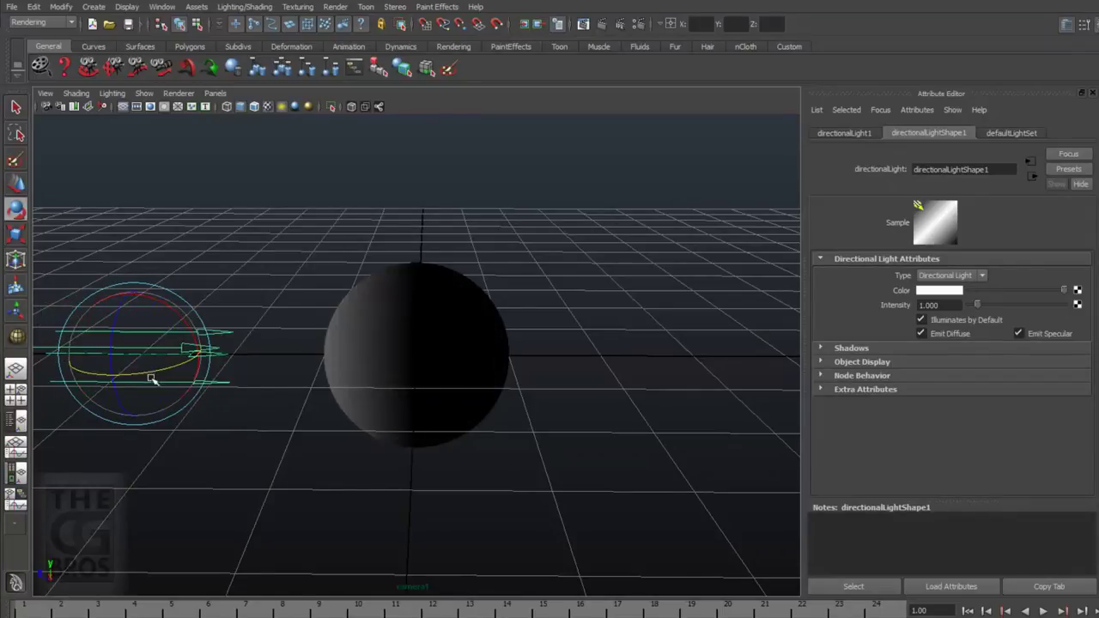
left_click(559, 466)
- Try a point light on the right side of the sphere, moving it to several positions
left_click(91, 7)
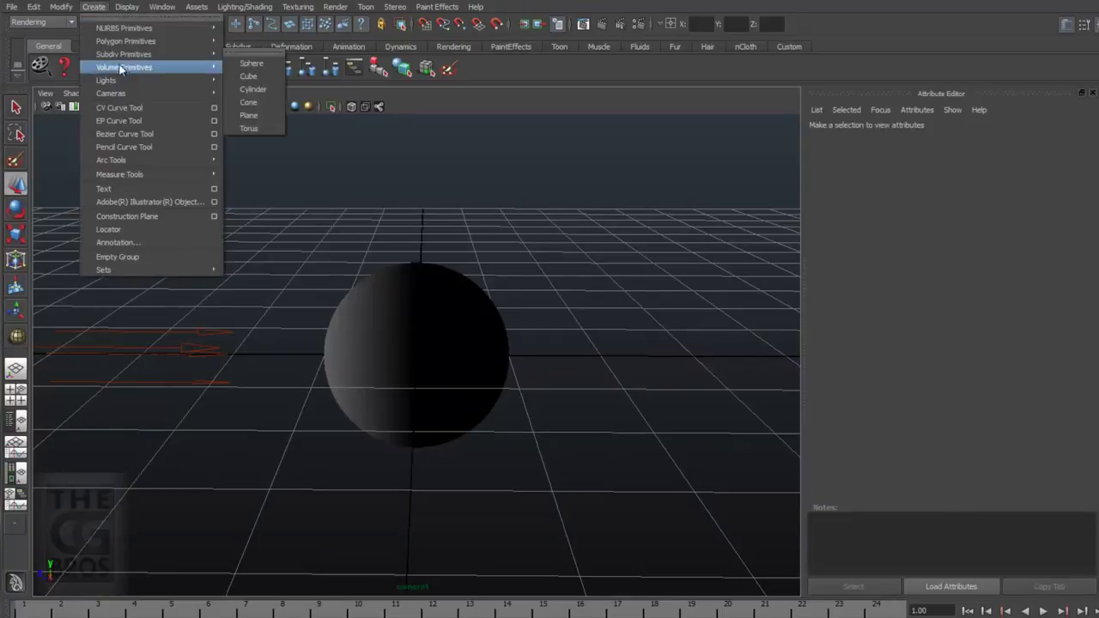
left_click(262, 108)
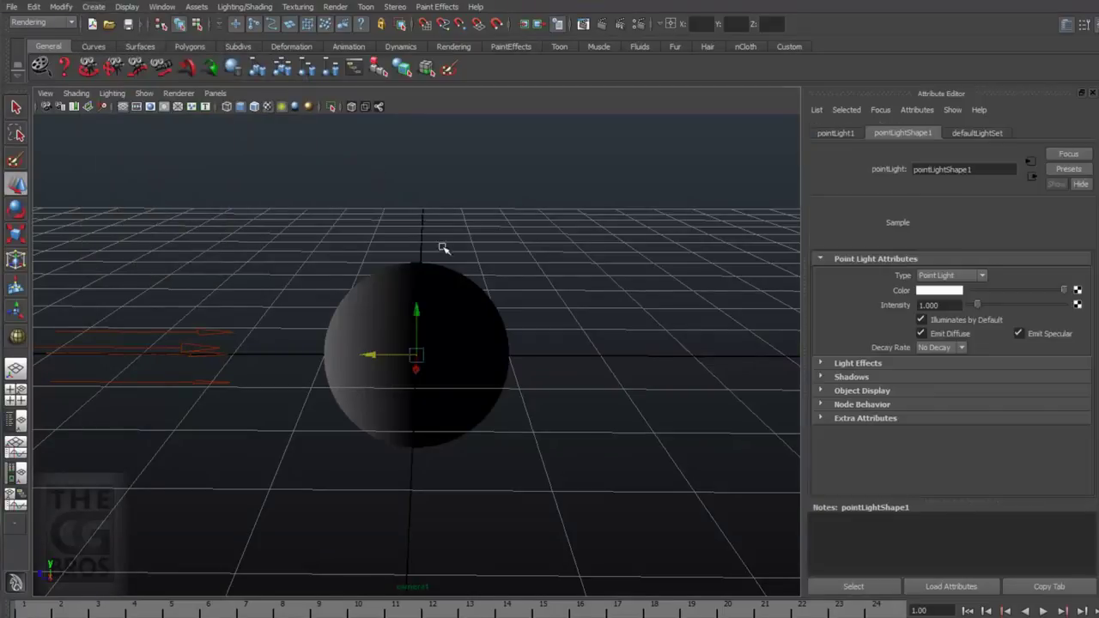
mouse_move(378, 355)
left_mouse_down()
mouse_move(547, 379)
mouse_move(658, 369)
mouse_move(713, 468)
left_mouse_up()
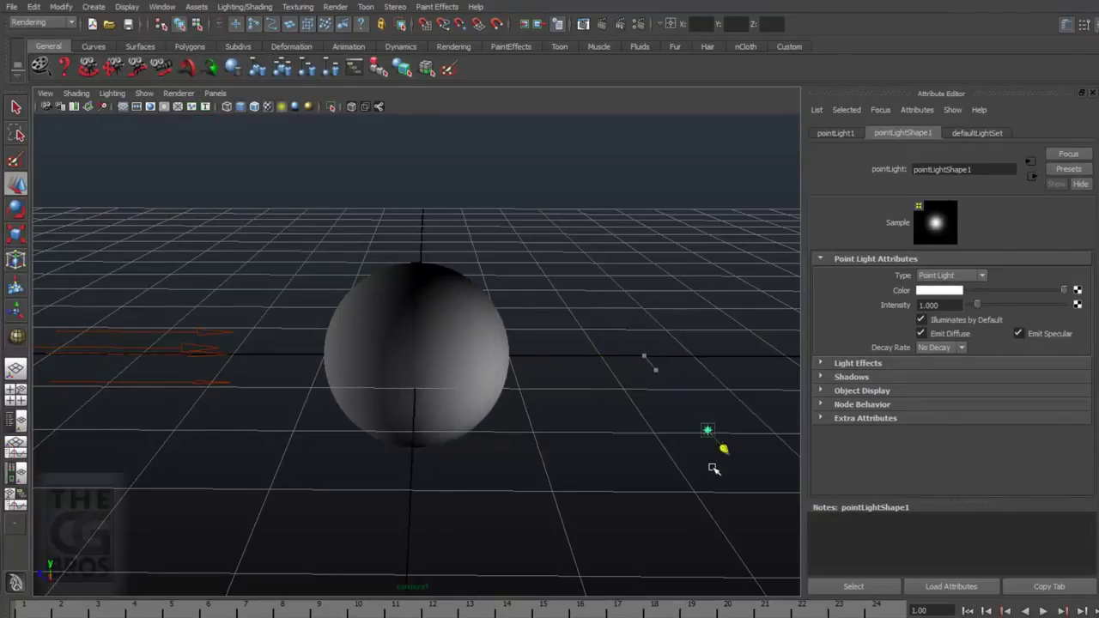
mouse_move(718, 399)
left_mouse_down()
mouse_move(713, 324)
mouse_move(689, 339)
mouse_move(472, 338)
mouse_move(505, 343)
mouse_move(521, 278)
mouse_move(562, 369)
mouse_move(552, 382)
mouse_move(494, 249)
mouse_move(522, 78)
mouse_move(520, 112)
mouse_move(504, 130)
mouse_move(716, 172)
mouse_move(865, 172)
mouse_move(763, 167)
left_mouse_up()
left_click(763, 170)
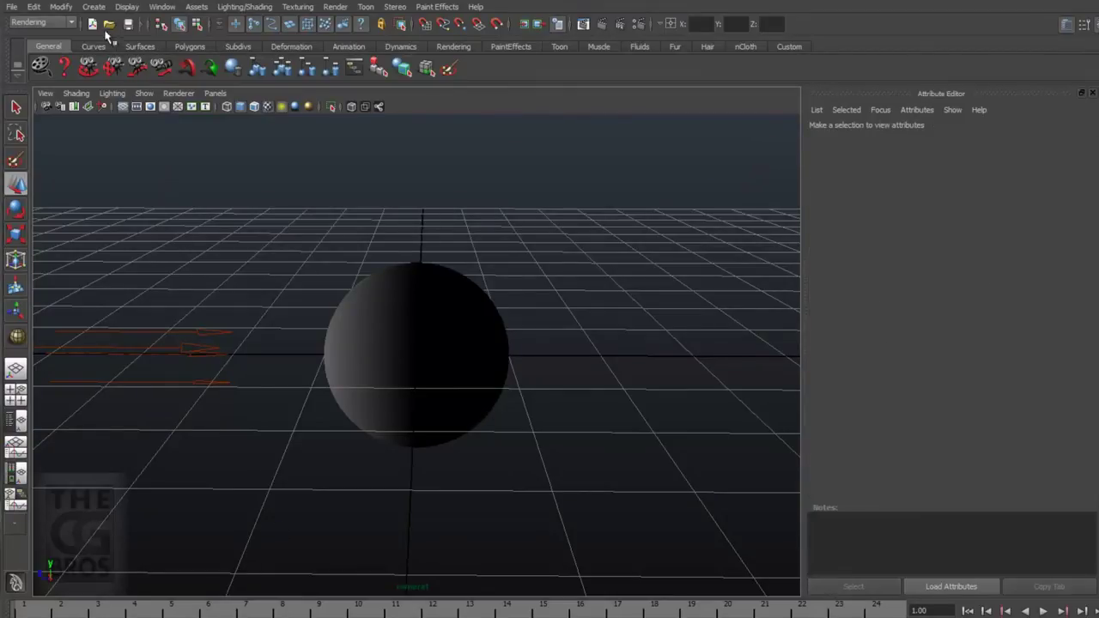
- Create a volume primitive sphere at the origin around the polygon sphere
left_click(94, 6)
mouse_move(121, 67)
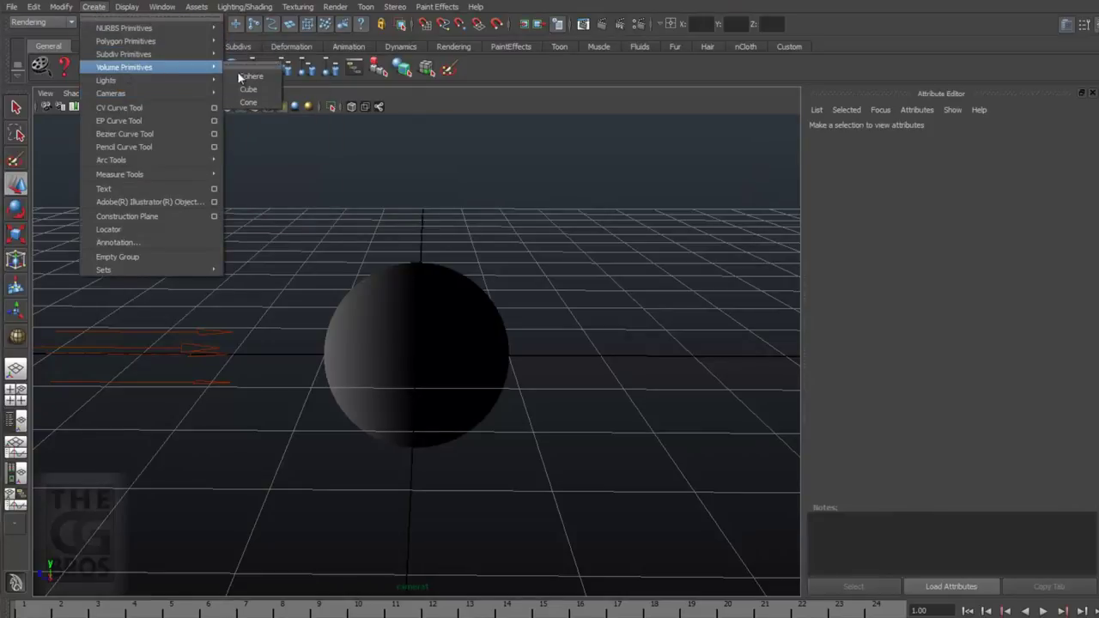
left_click(249, 77)
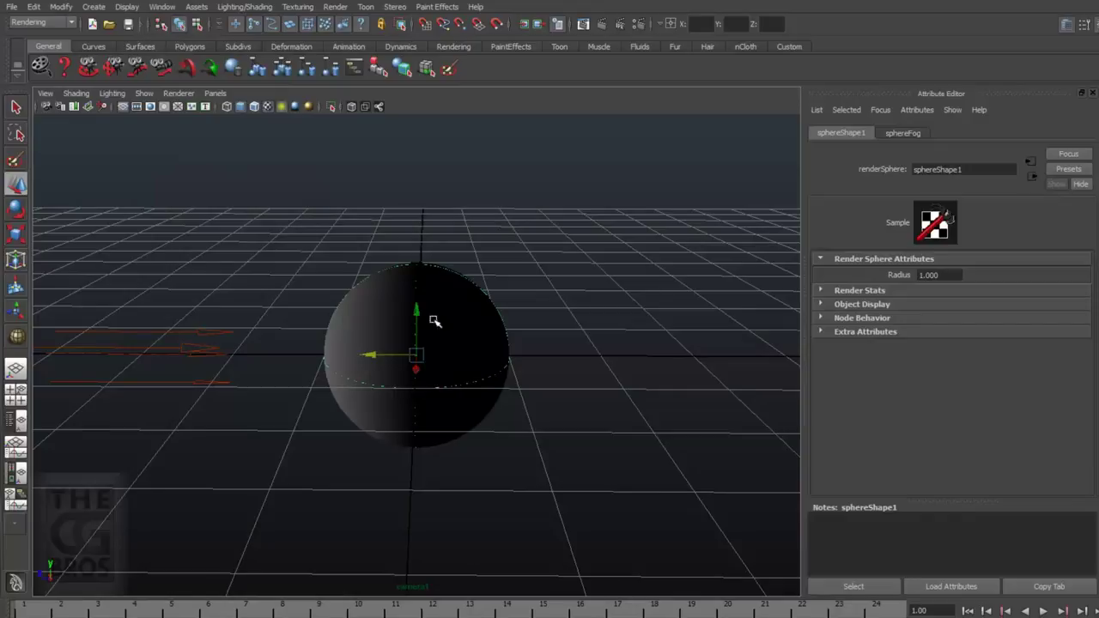
- Scale the volume sphere to 1.3 in X, Y and Z
key("ctrl+a")
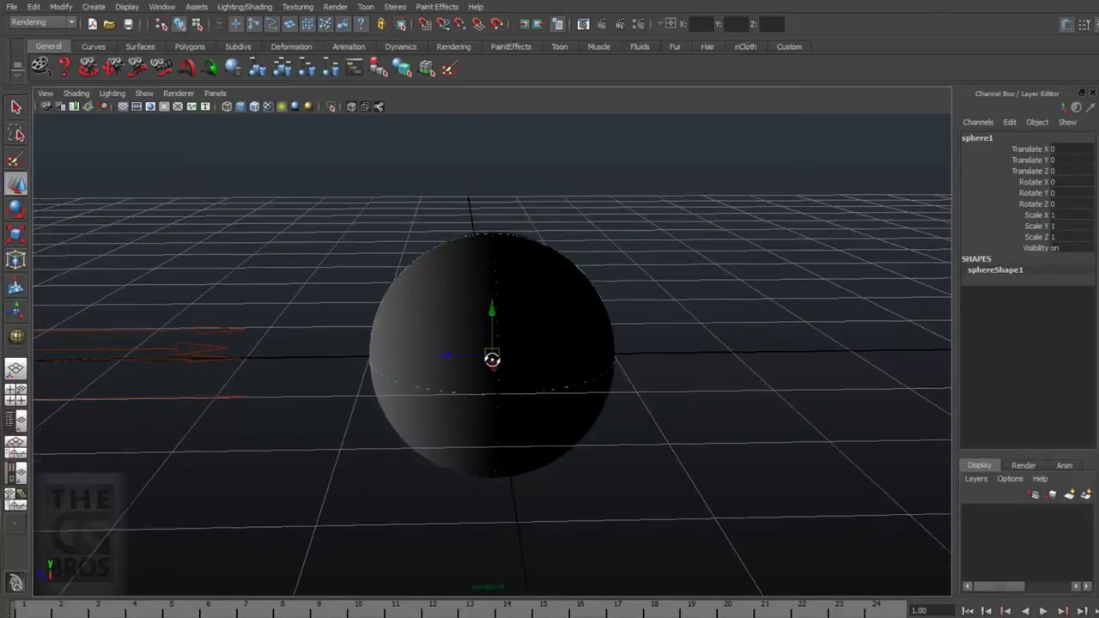
left_click_drag(1058, 214, 1067, 236)
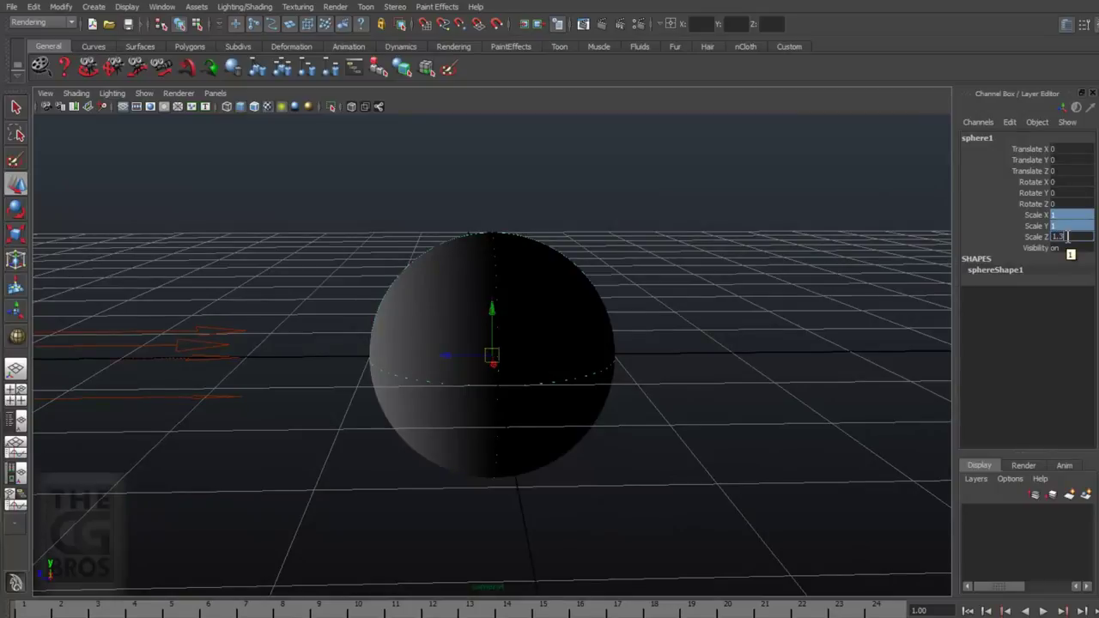
key("Return")
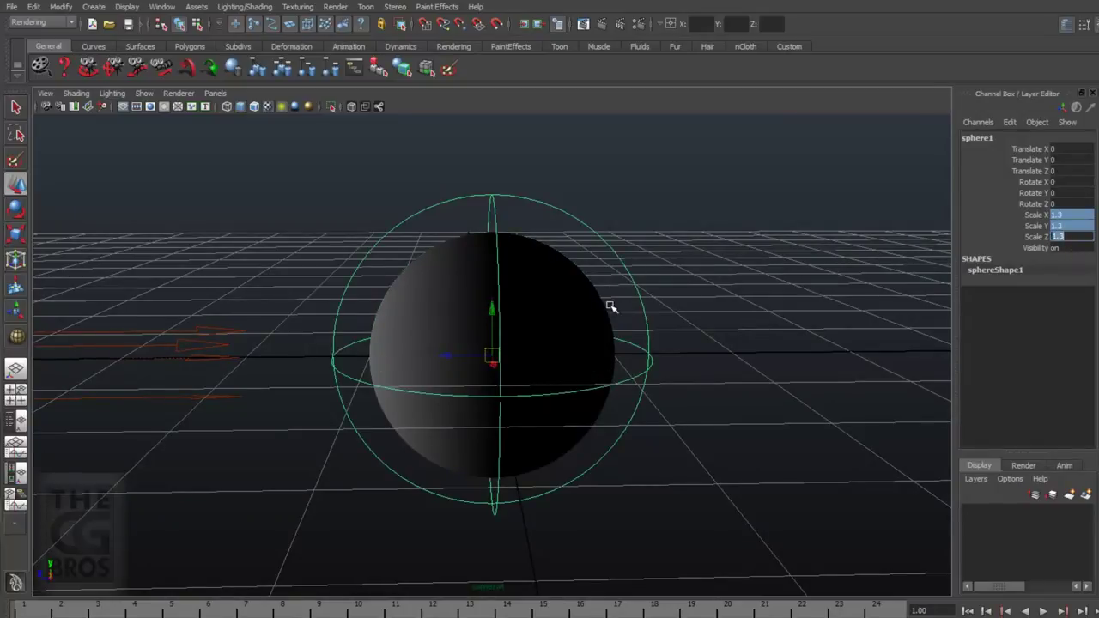
- Render the current frame with Maya Software, examine the fog around the sphere's edge up close, and close the render
left_click(601, 25)
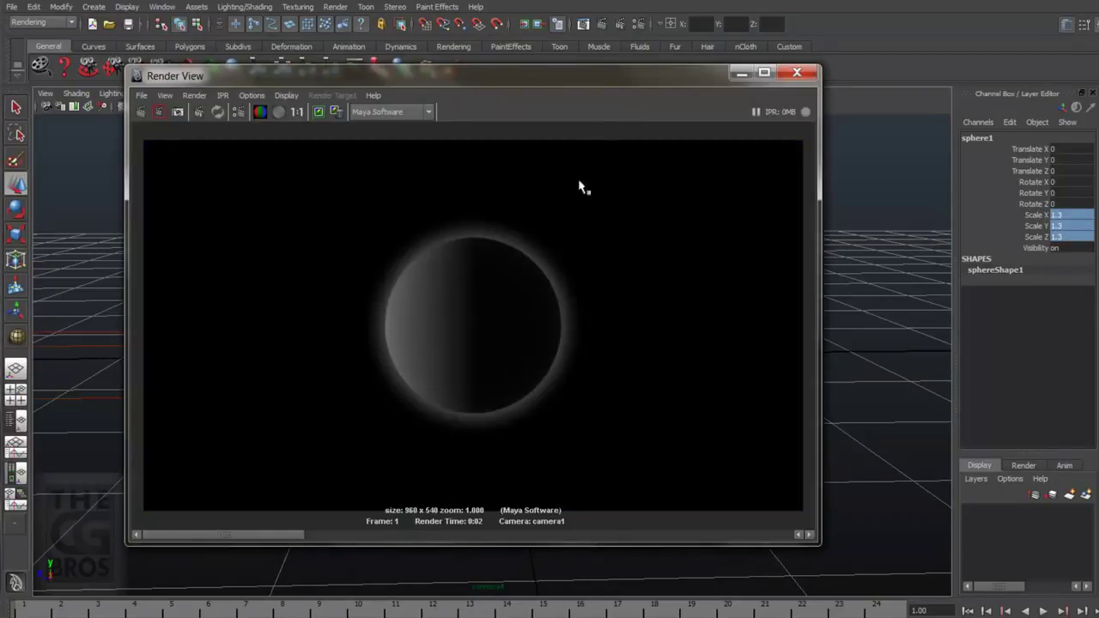
scroll(521, 313, "up", 2)
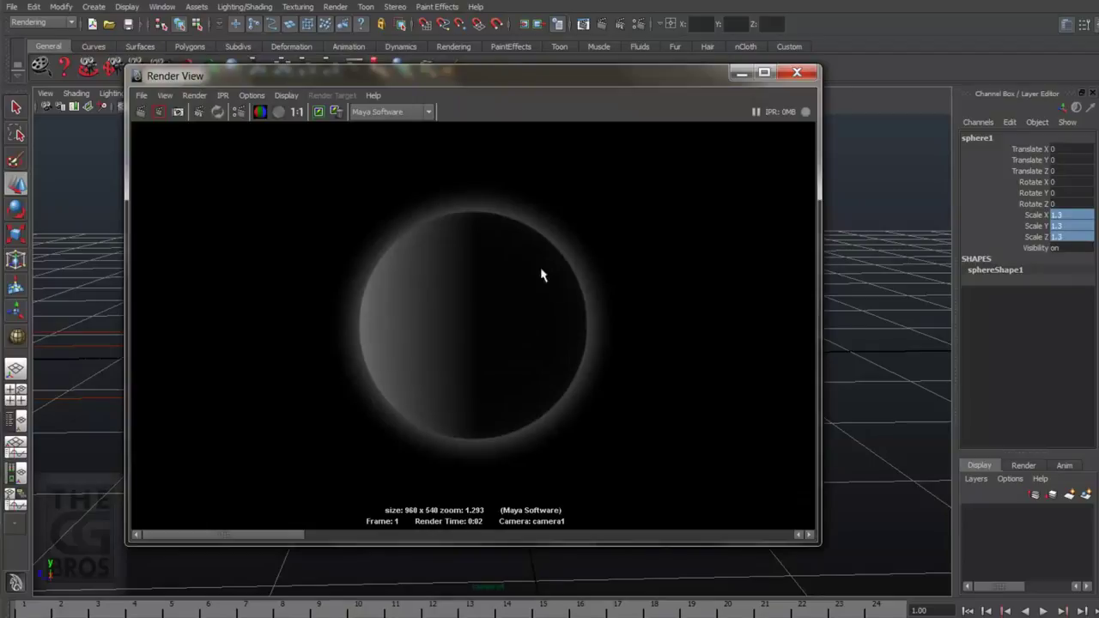
scroll(575, 389, "up", 1)
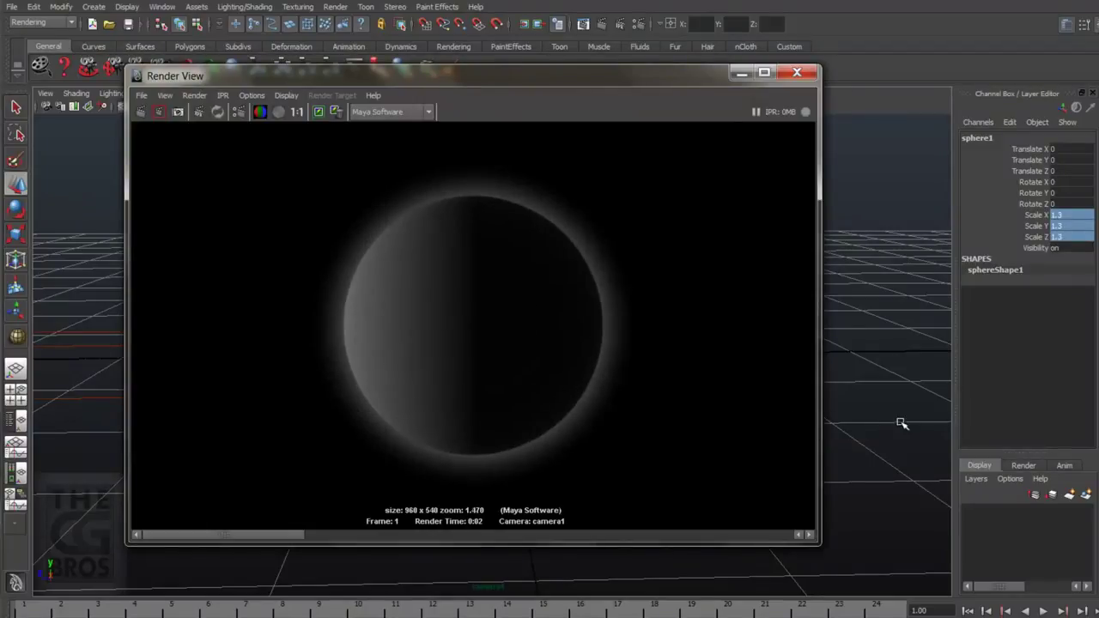
left_click(917, 564)
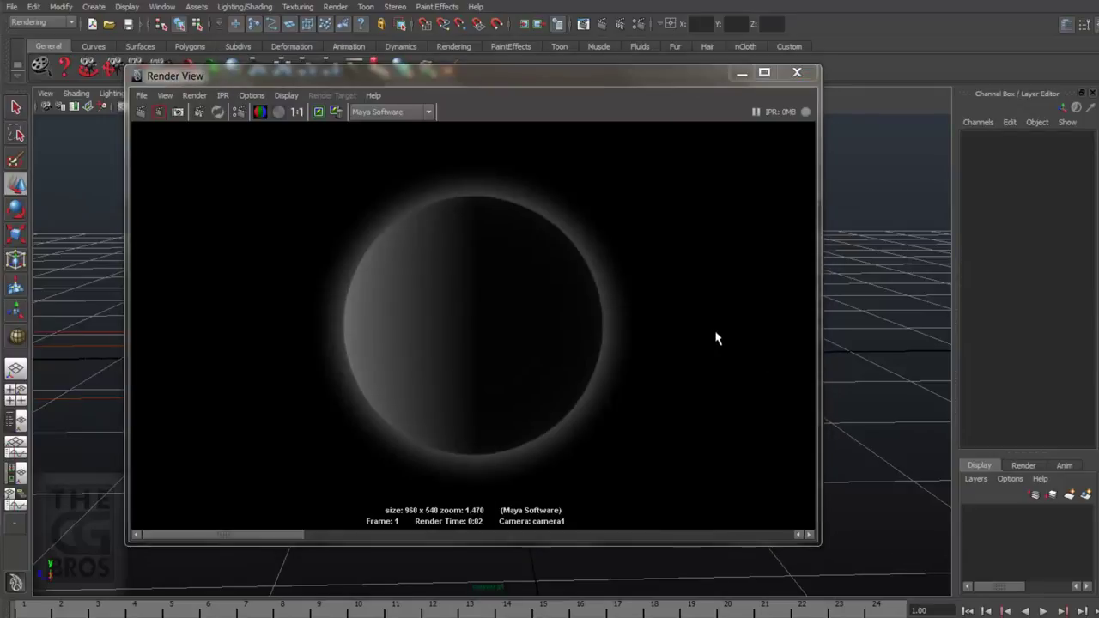
left_click(796, 74)
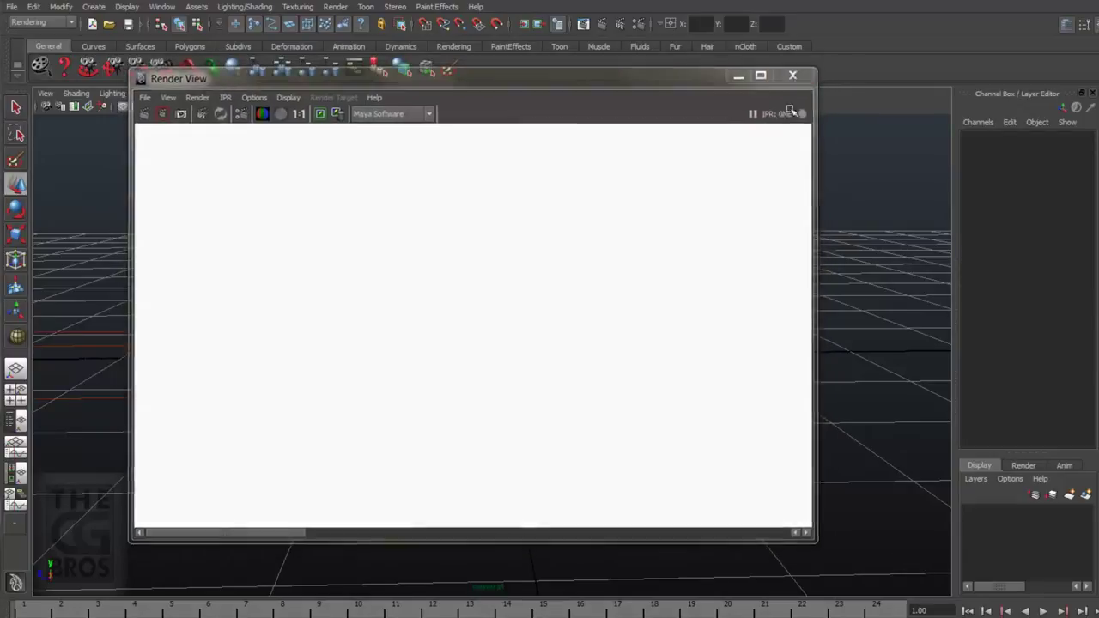
- Select the volume sphere and open its sphereFog attributes
left_click_drag(537, 204, 639, 236)
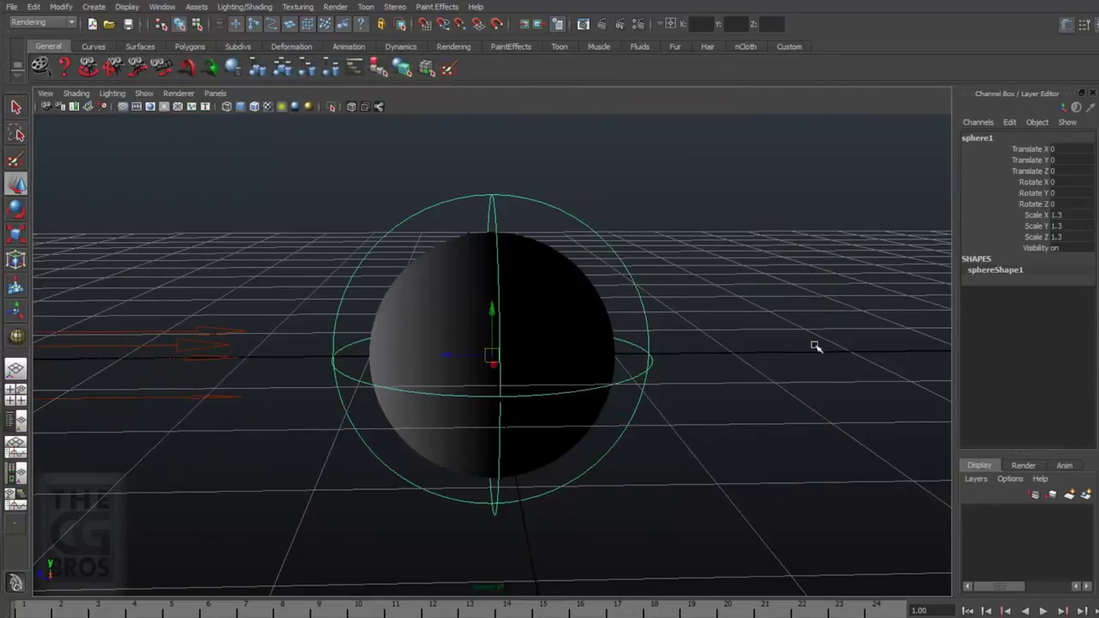
key("ctrl+a")
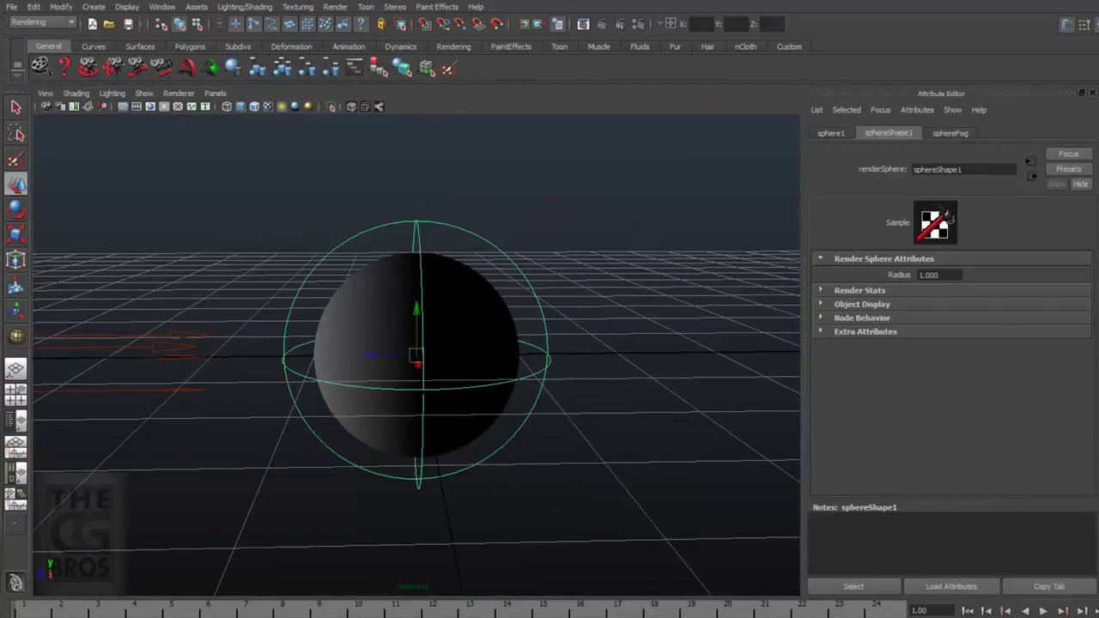
left_click(951, 134)
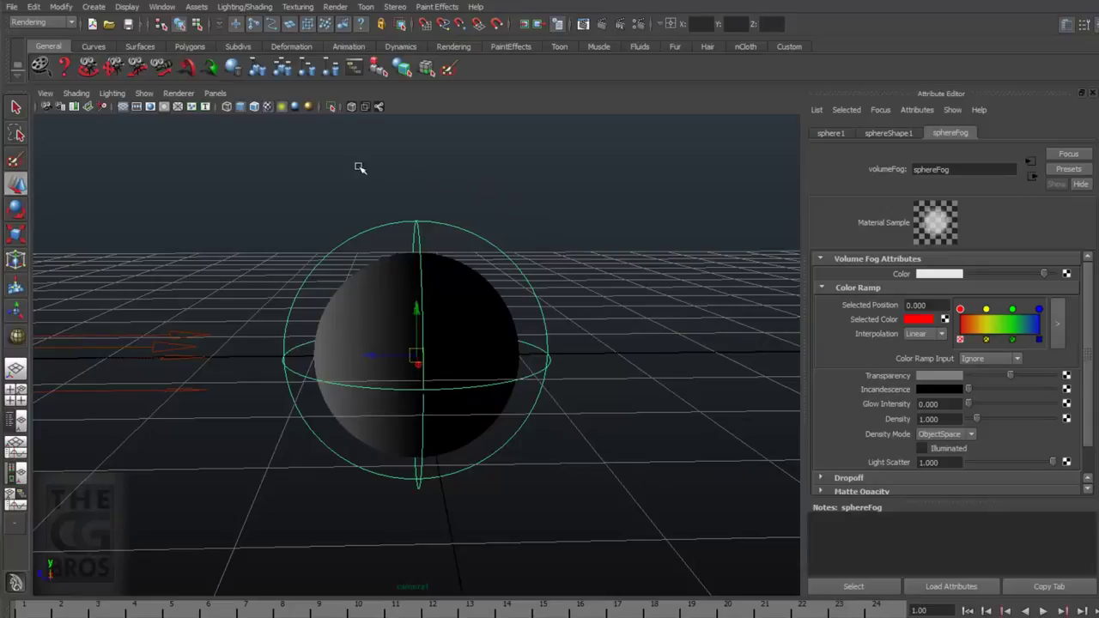
- Reopen the Render View alongside the fog attributes
left_click(163, 7)
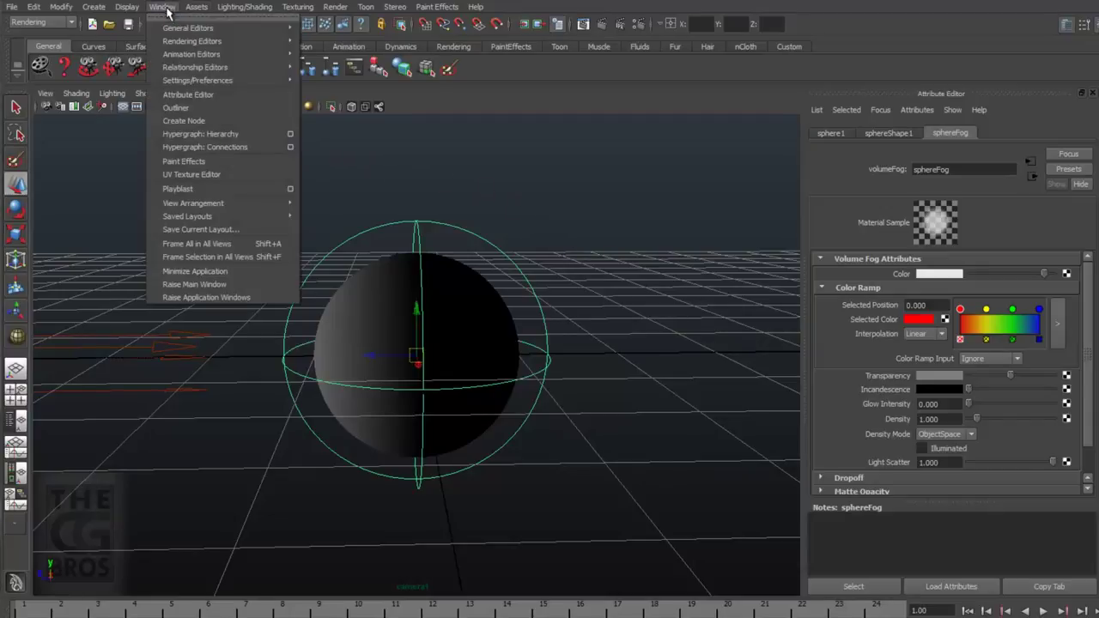
mouse_move(194, 43)
left_click(341, 52)
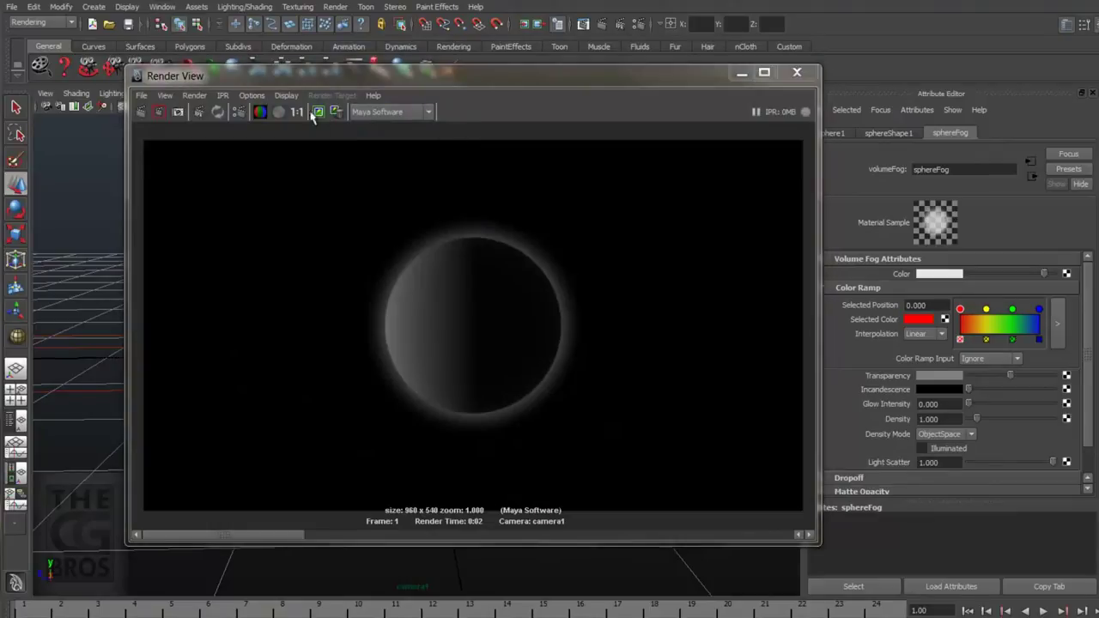
- Start an IPR render and mark a tuning region around the planet
left_click(200, 112)
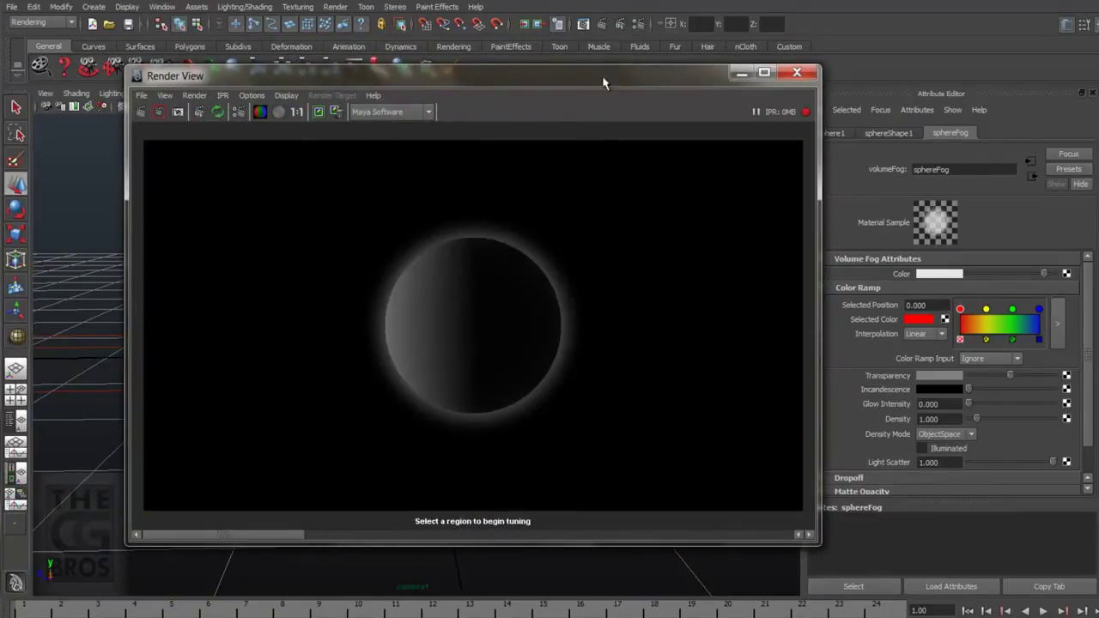
left_click_drag(260, 176, 685, 471)
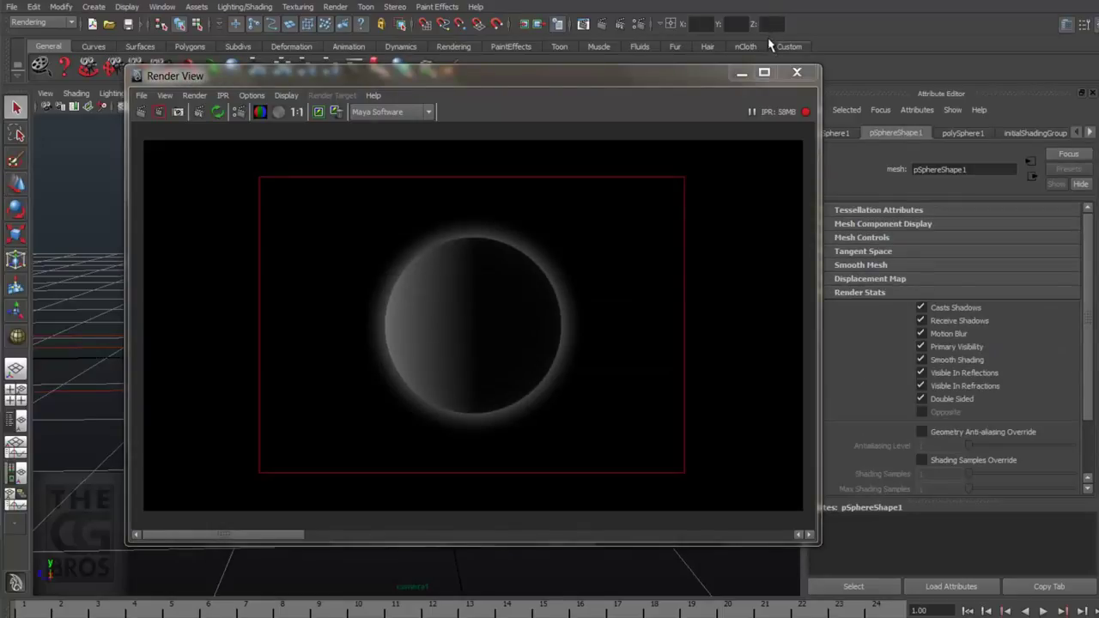
- Delete the planet's polygon sphere and mark a new IPR region around the fog sphere alone
left_click(740, 74)
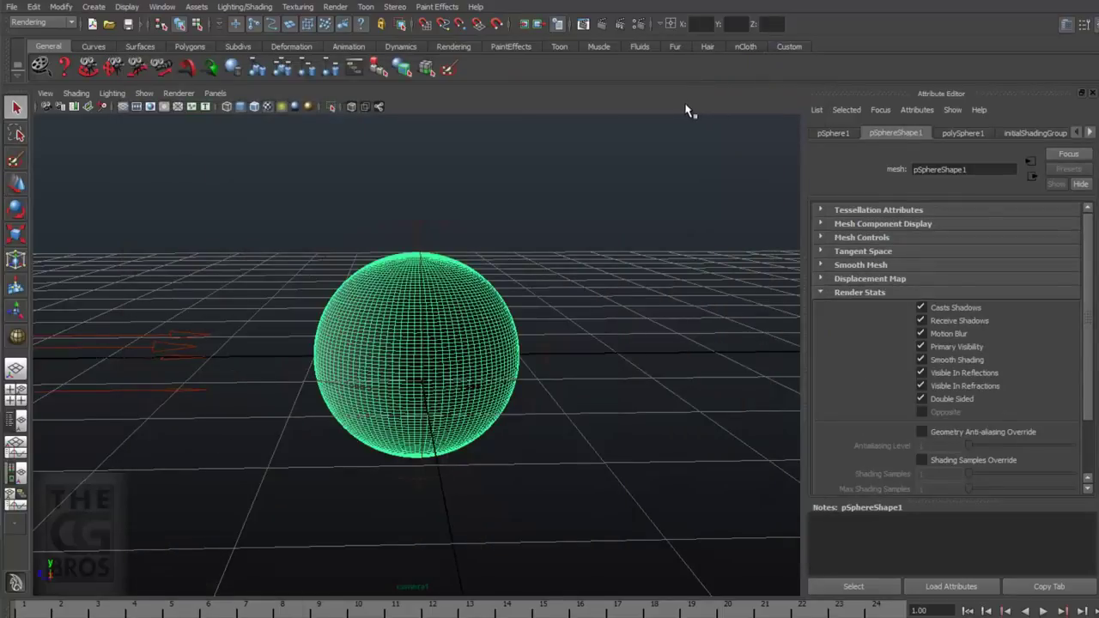
key("Delete")
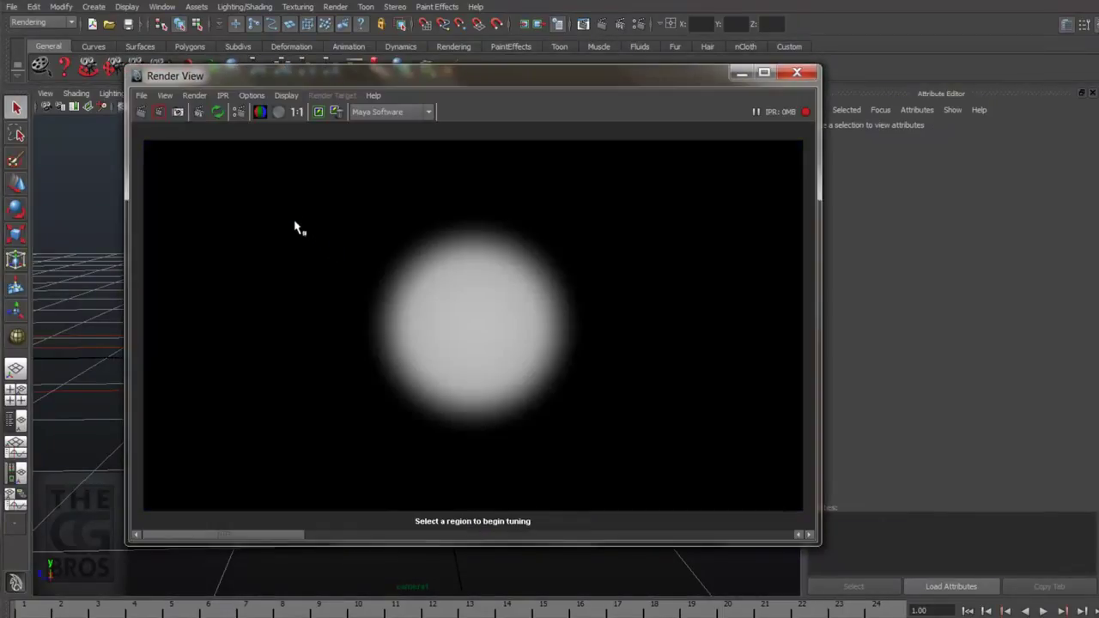
left_click_drag(294, 213, 658, 464)
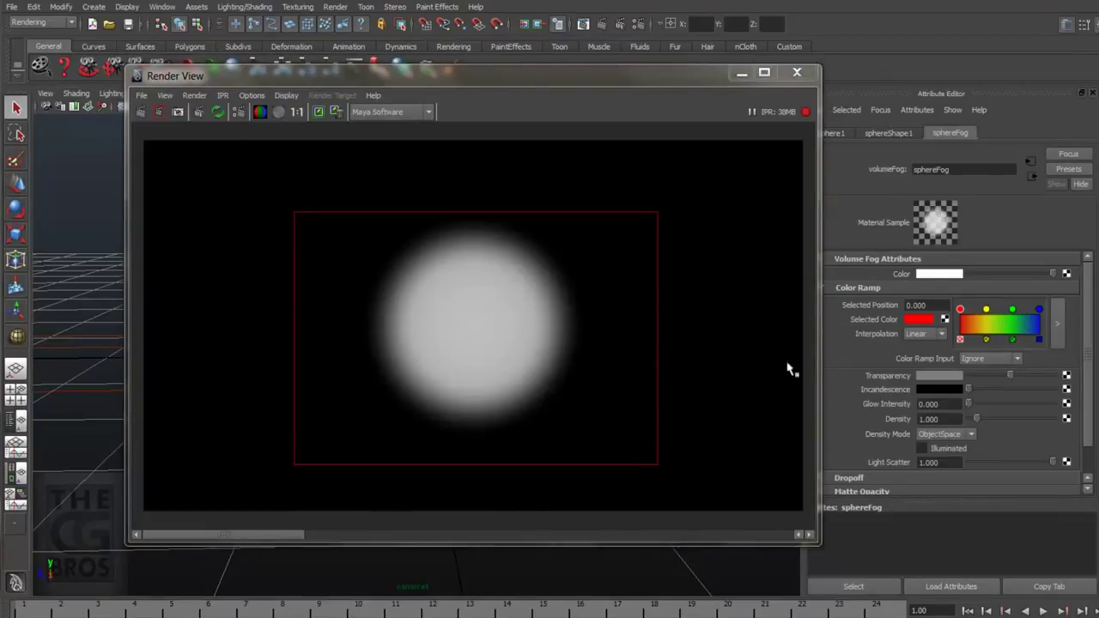
- Color the fog a bright green with hue 131, raise its transparency and incandescence slightly, and set its density to 6.341
left_click(939, 274)
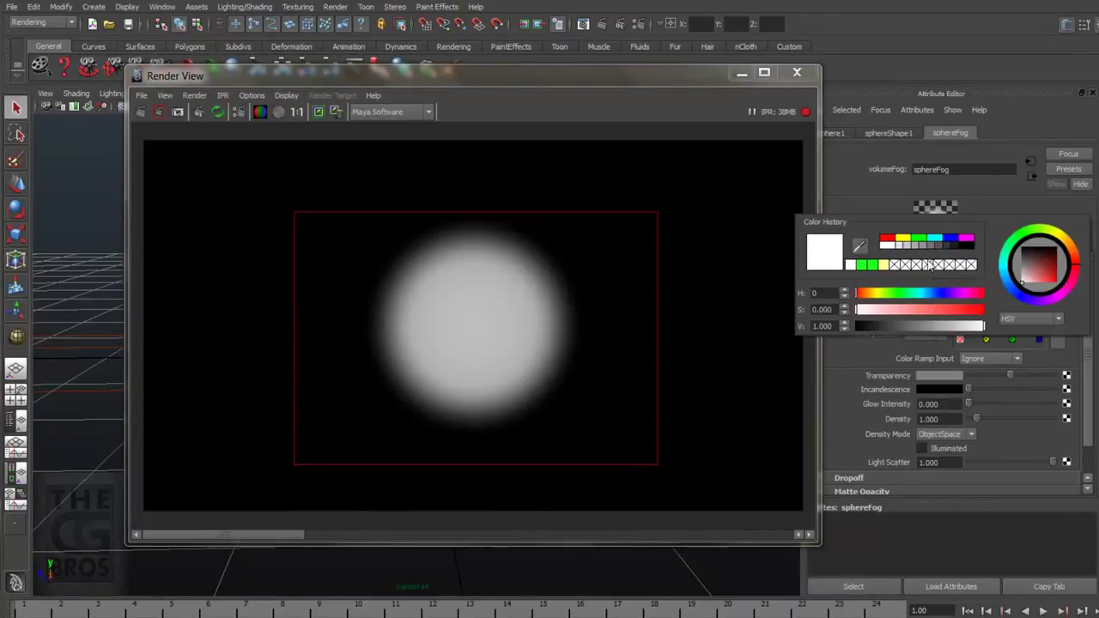
left_click(904, 294)
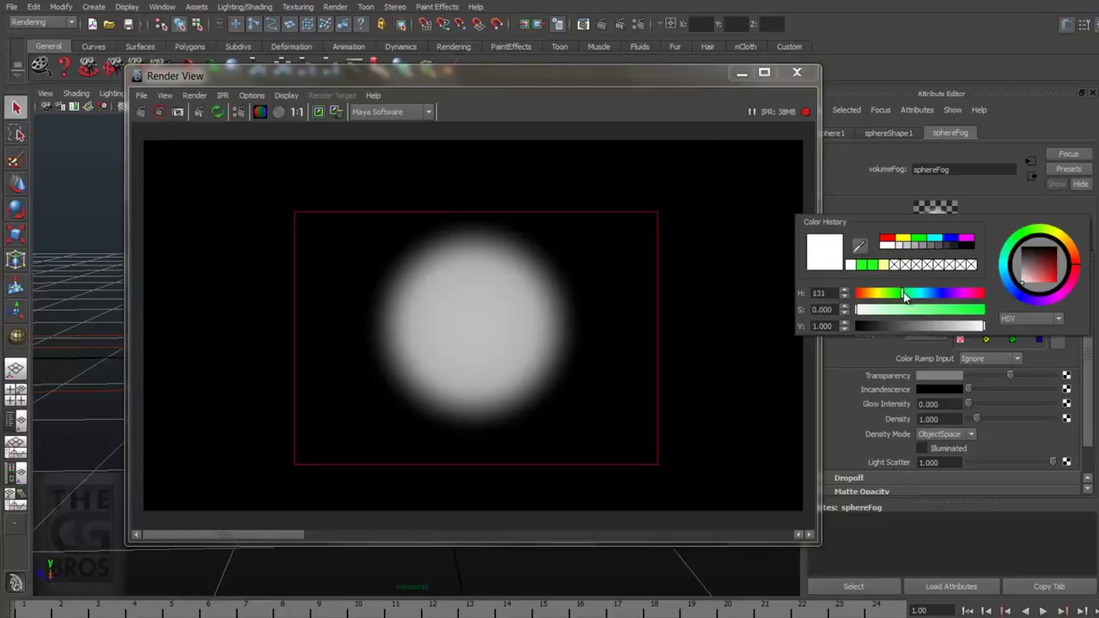
left_click_drag(934, 310, 958, 315)
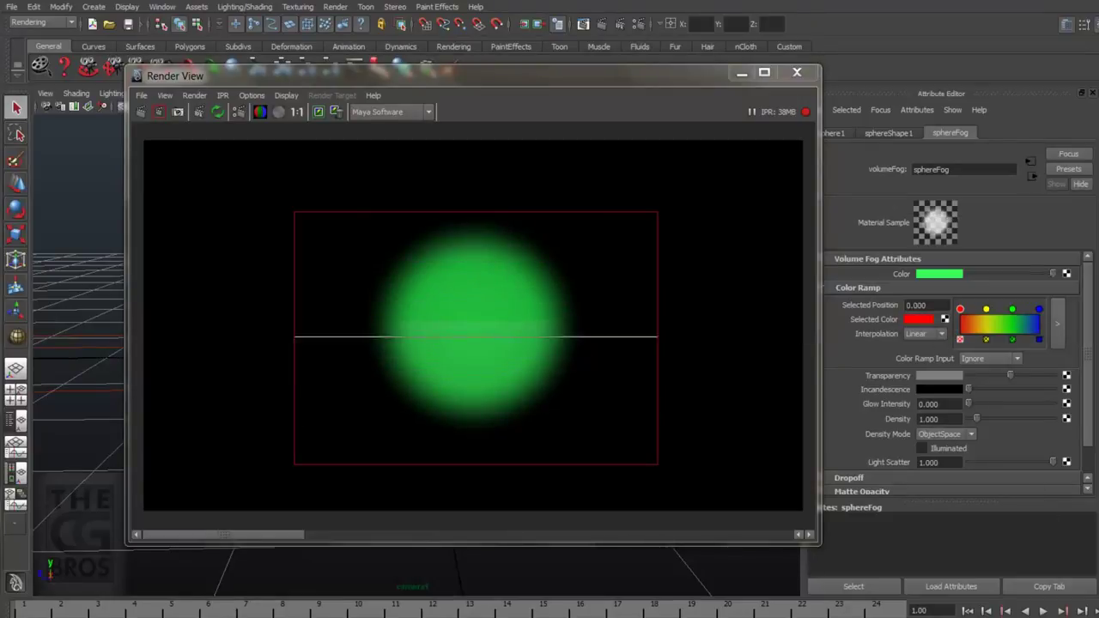
left_click_drag(1010, 376, 974, 390)
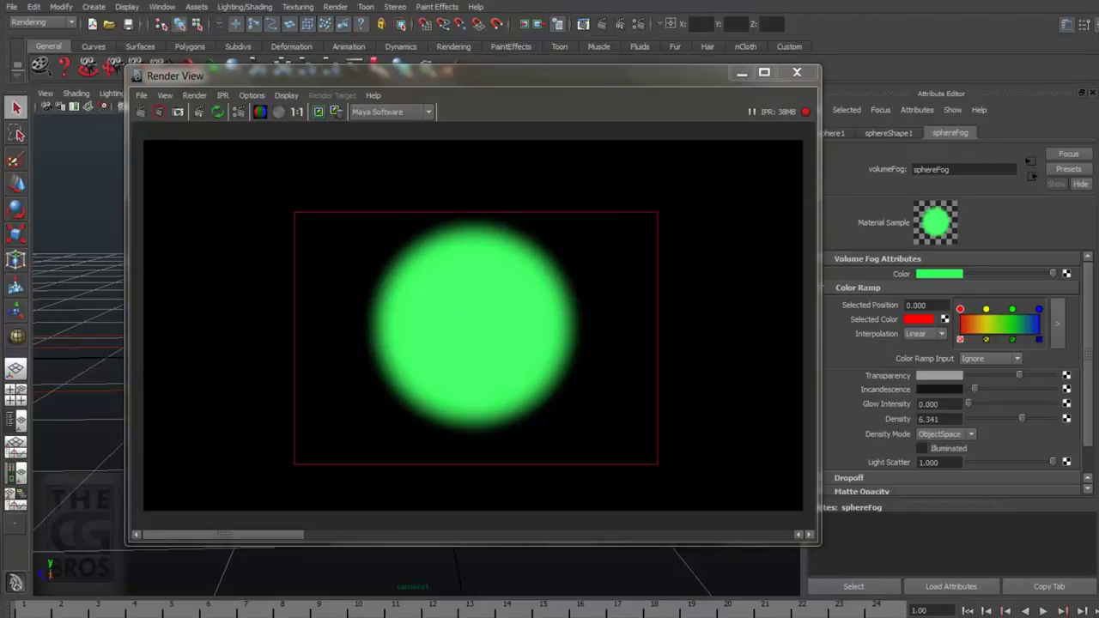
- Set the fog's Color Ramp Input to Y Gradient and move the red ramp marker to position 0.504
left_click(847, 288)
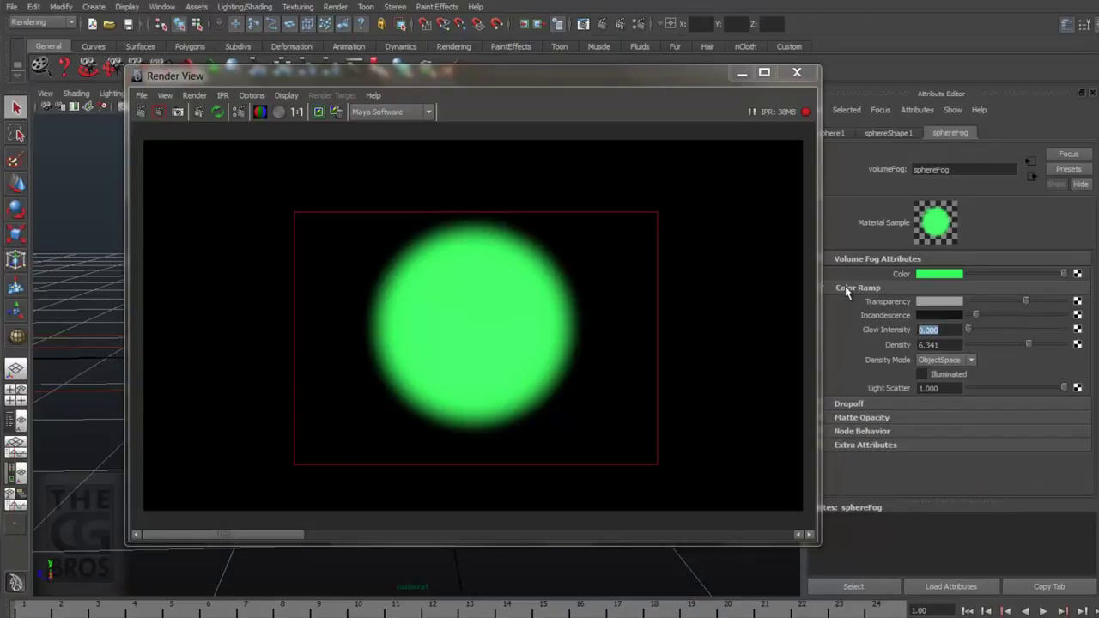
left_click(847, 288)
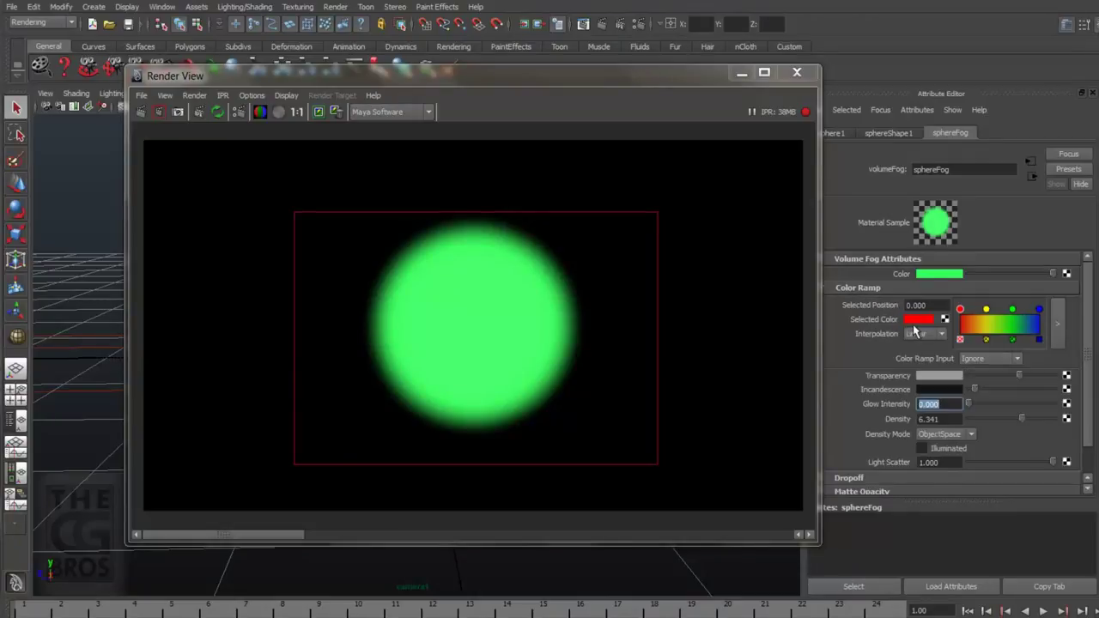
left_click(1019, 359)
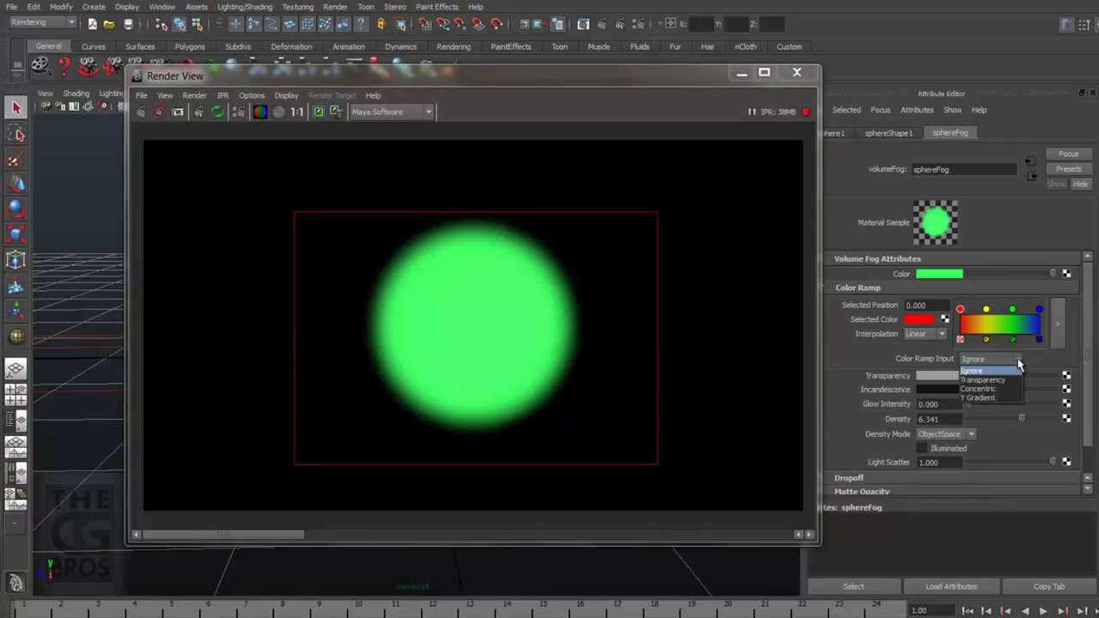
left_click(989, 401)
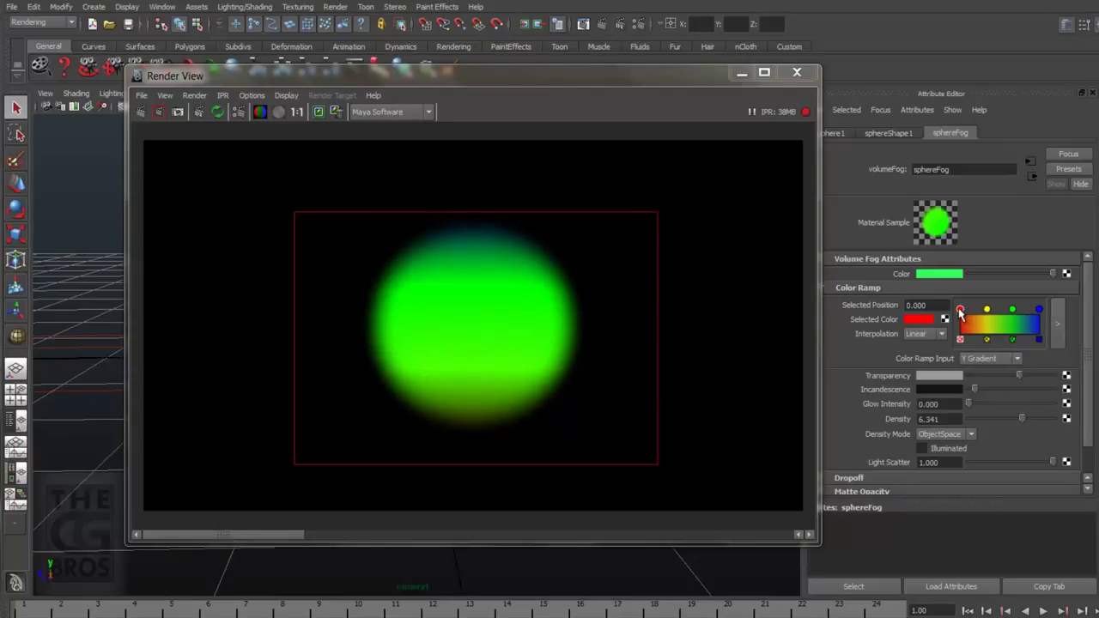
left_click_drag(960, 309, 1002, 322)
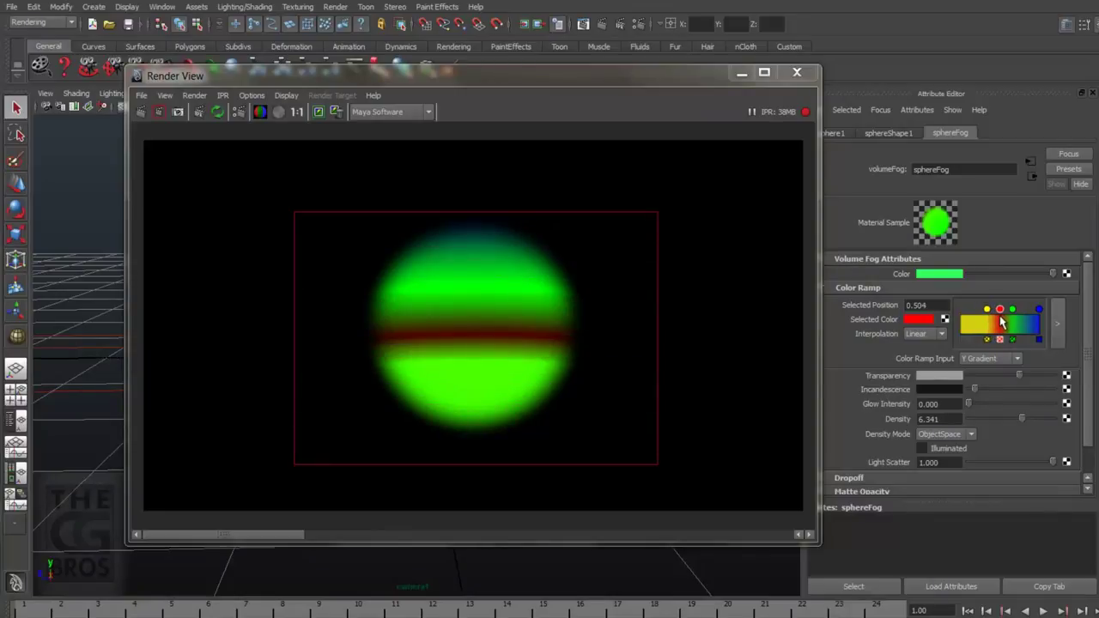
- Inspect the fog's color ramp in its enlarged editor and close it
left_click(1059, 322)
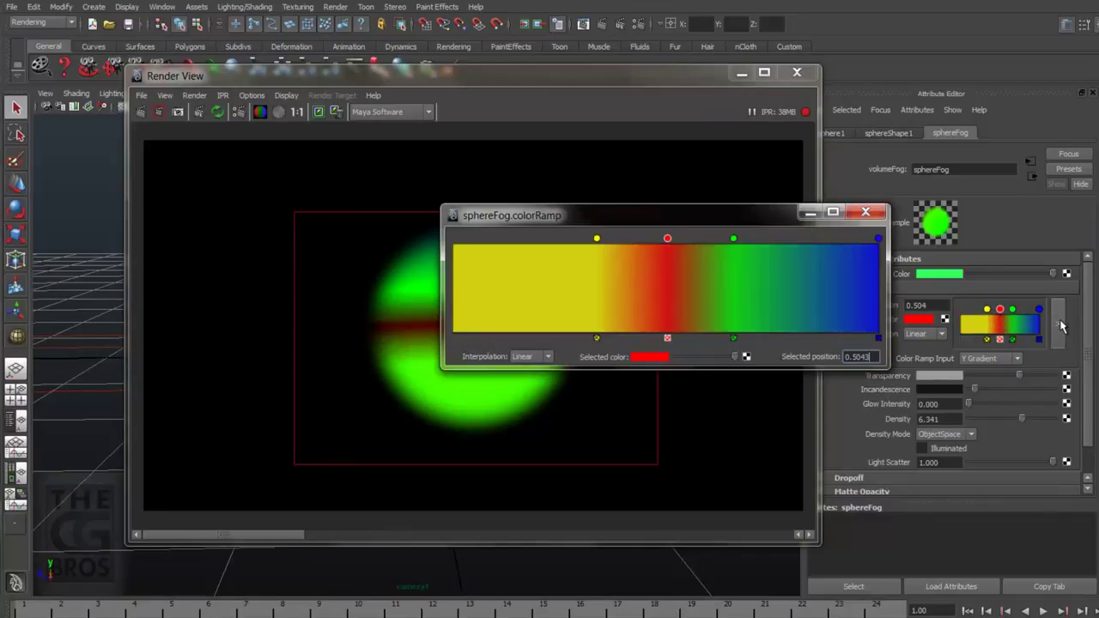
left_click(523, 329)
left_click(524, 338)
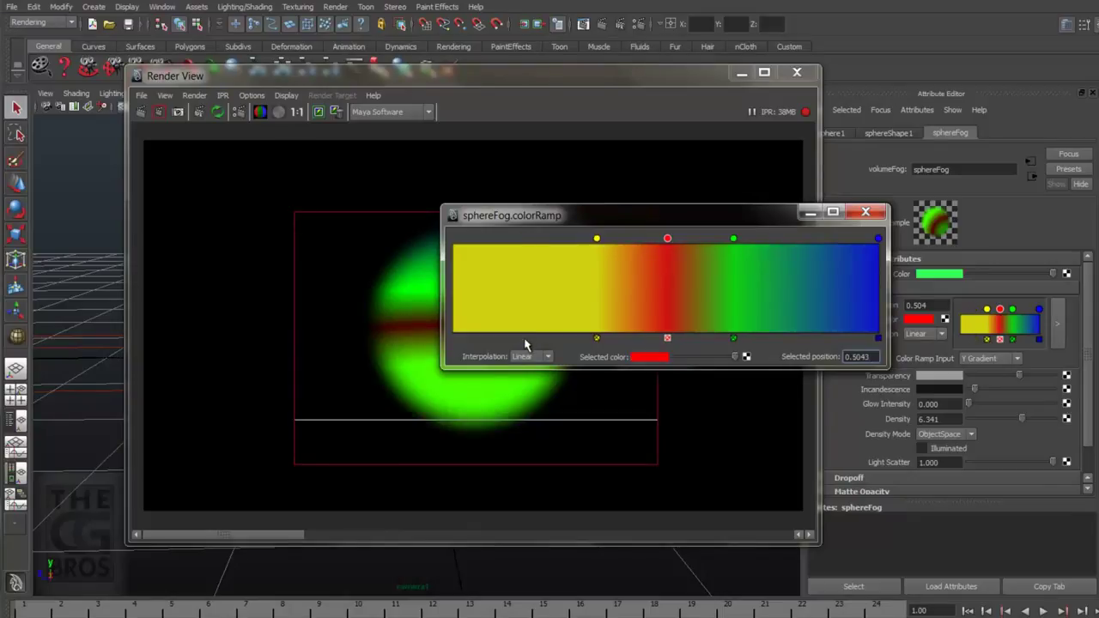
left_click(871, 216)
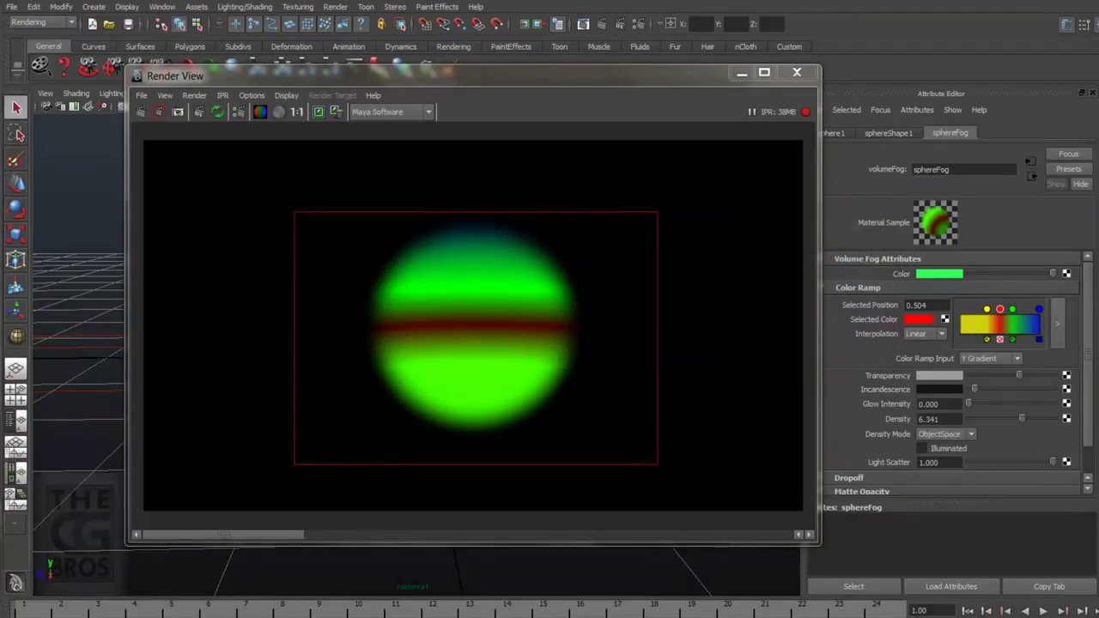
- Set the fog's Color Ramp Input to Concentric and return the red marker to position 0.000
left_click(1004, 359)
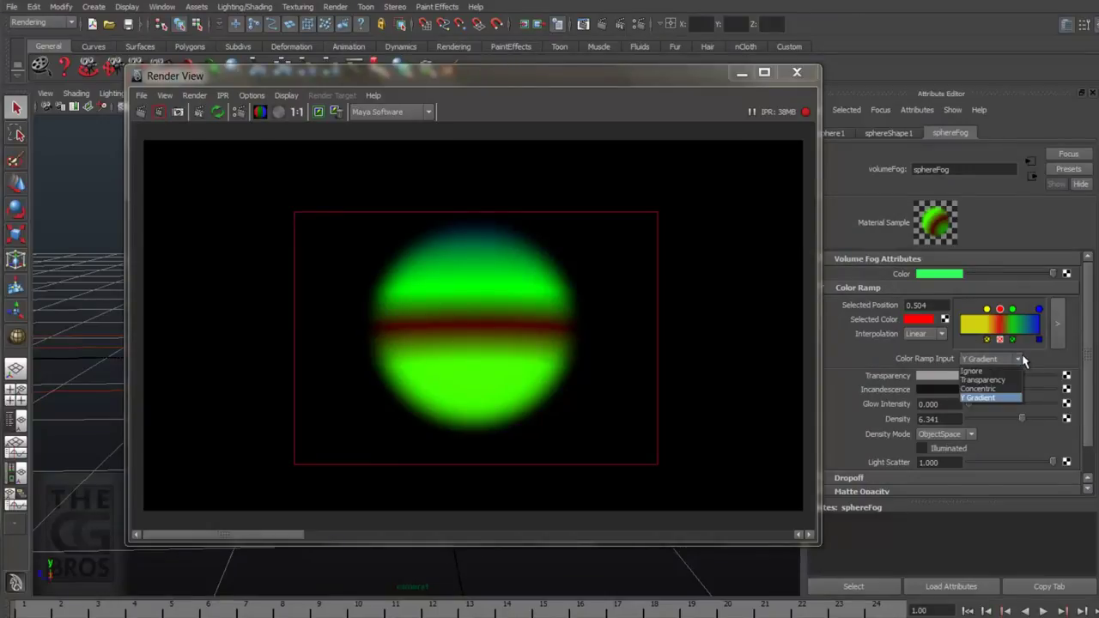
left_click(975, 382)
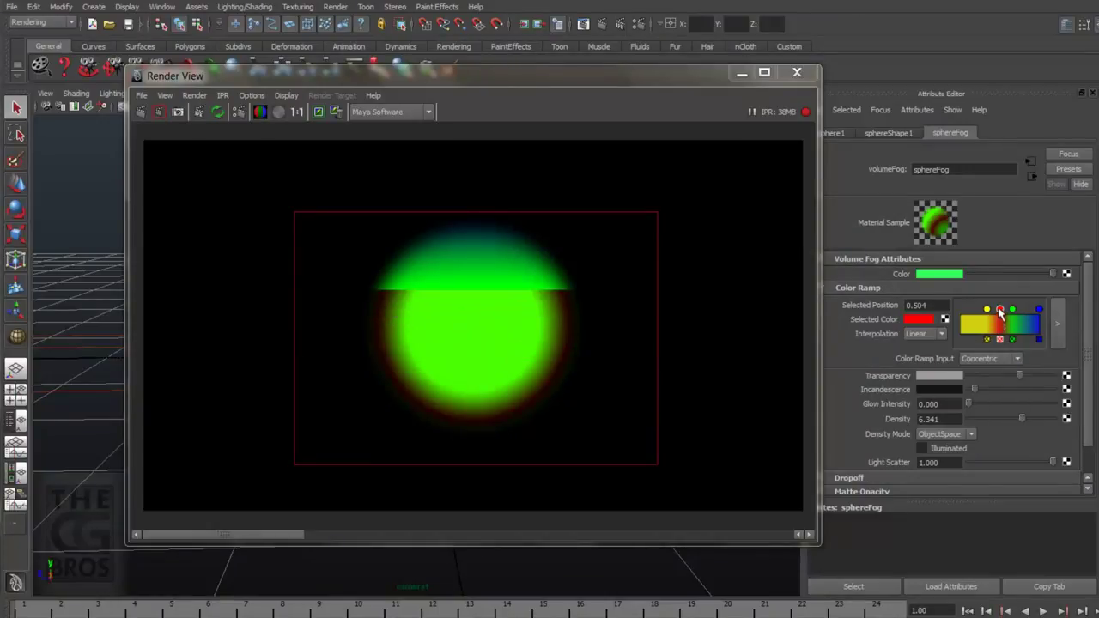
left_click_drag(1000, 323, 951, 320)
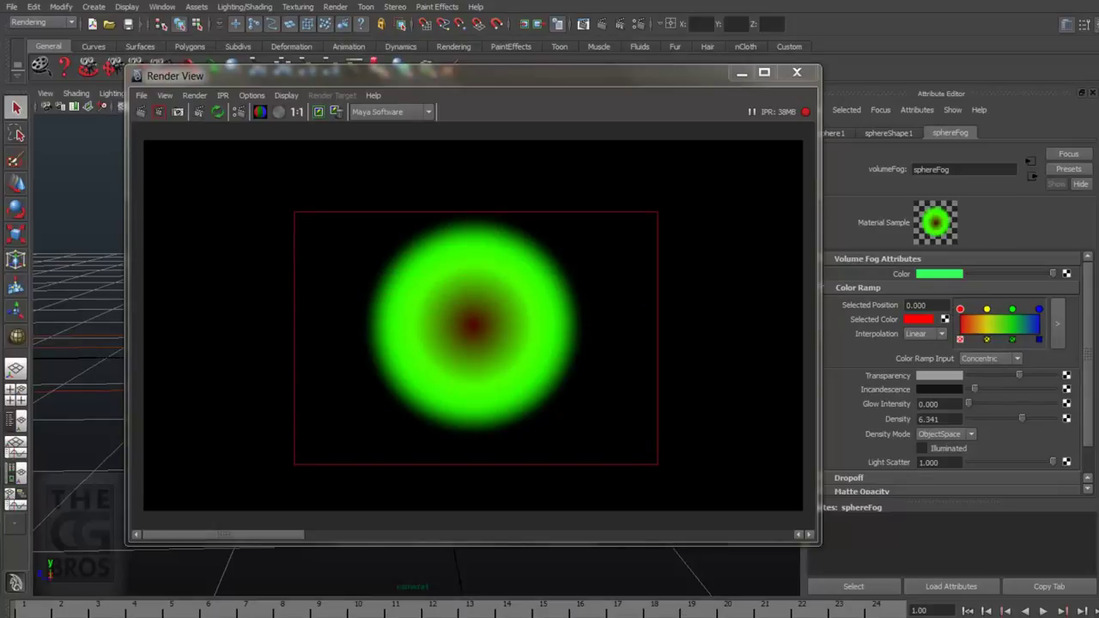
- Lower the fog's transparency to a mid gray of 0.504 and set the Color Ramp Input to Transparency
left_click_drag(1019, 375, 1010, 375)
left_click(1017, 359)
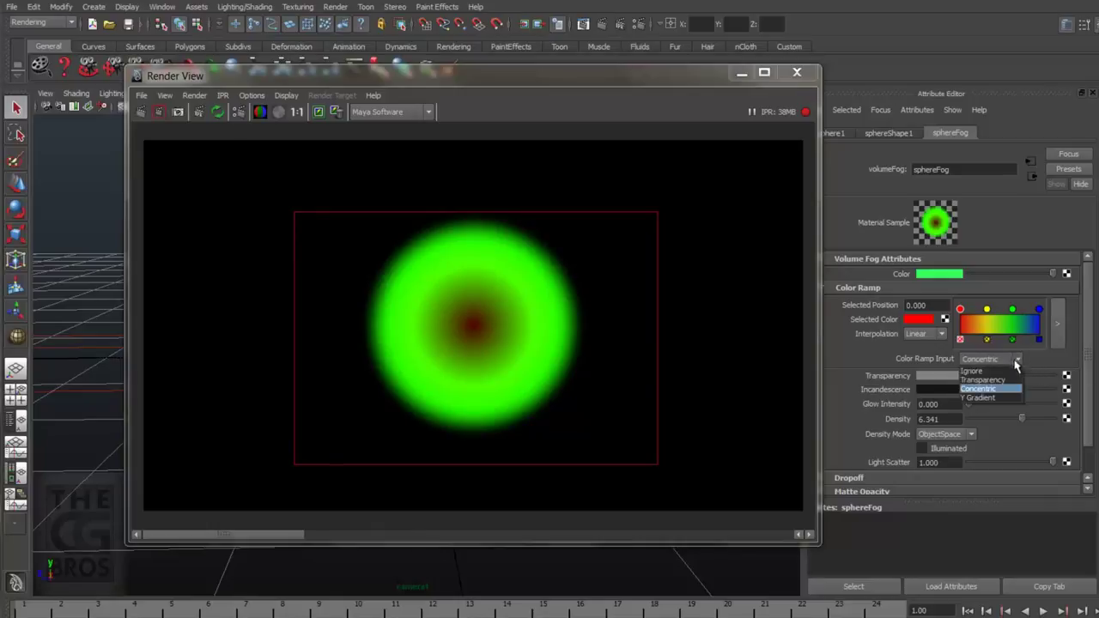
left_click(1009, 383)
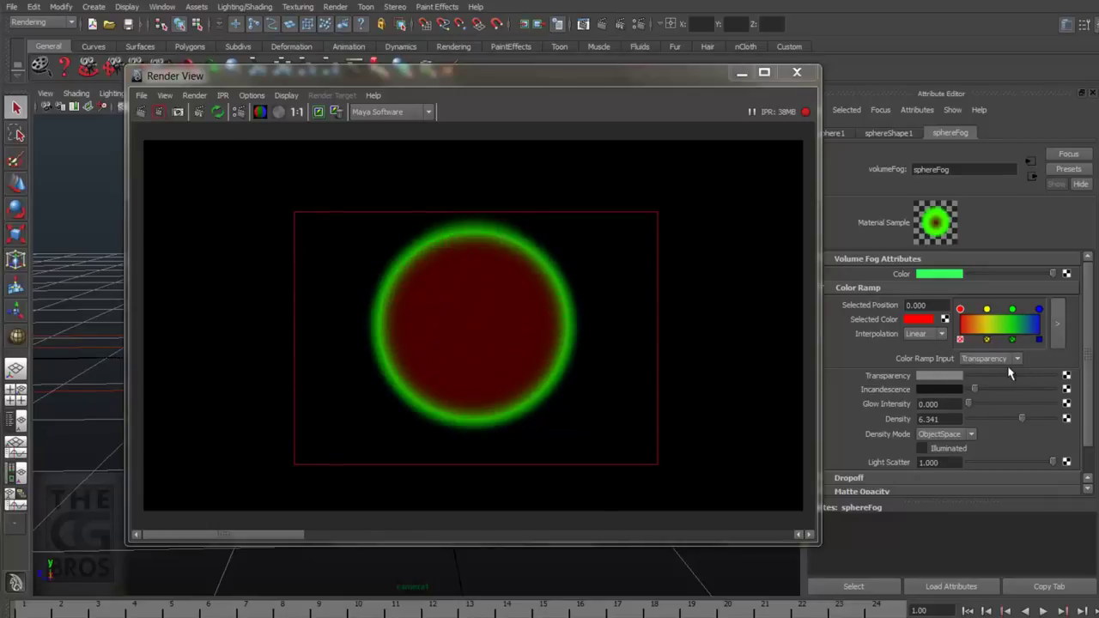
- Try pure green as the fog's transparency color and restore a neutral mid gray
left_click(934, 375)
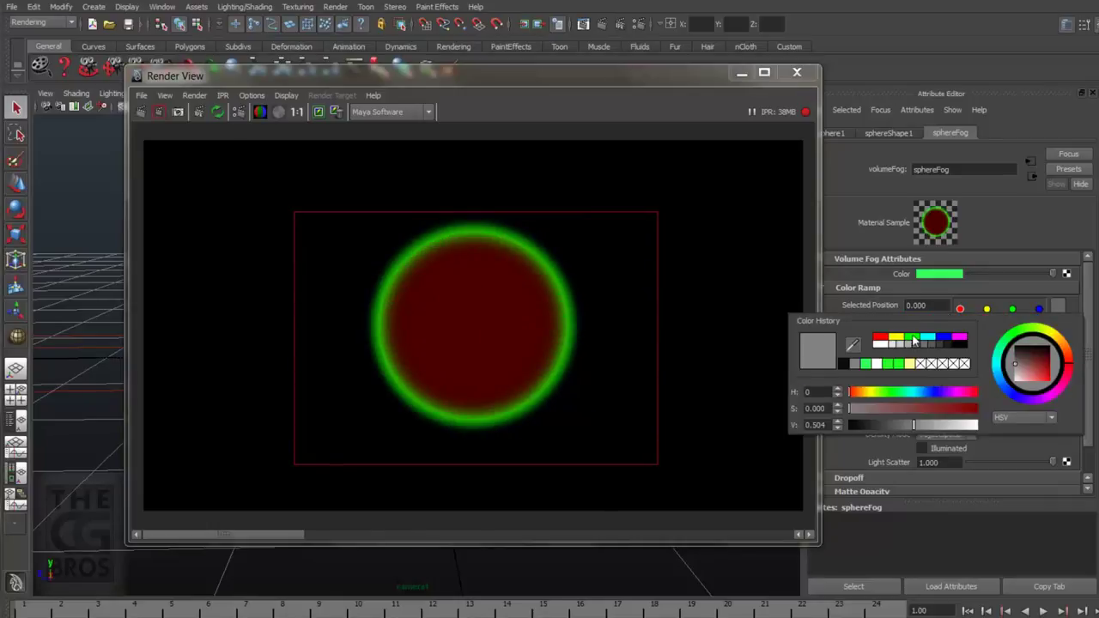
left_click(914, 339)
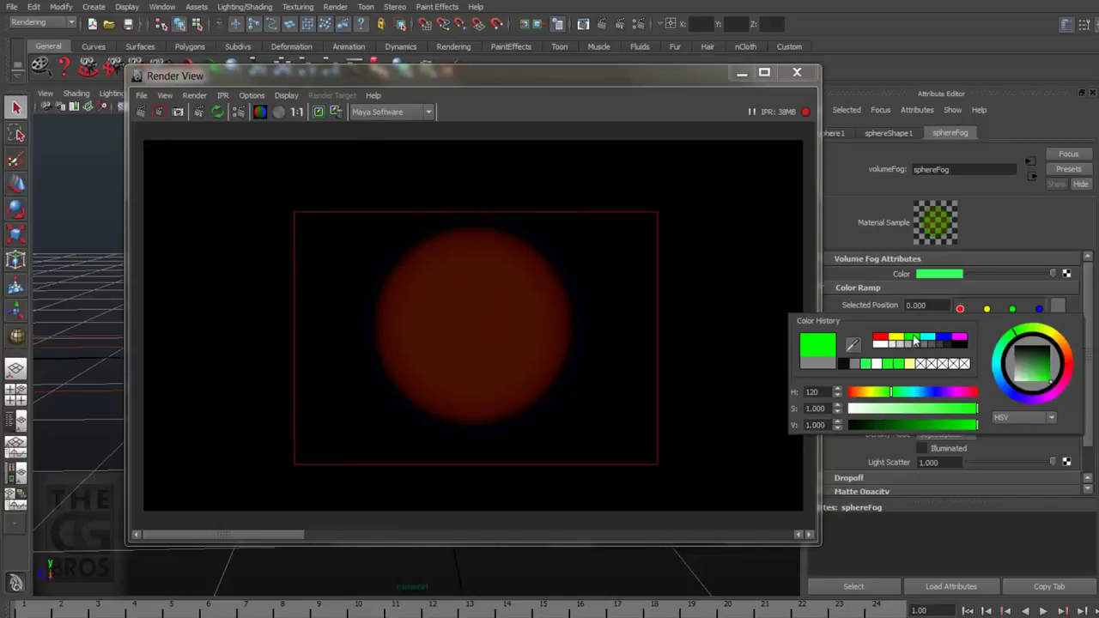
left_click_drag(1055, 376, 1011, 377)
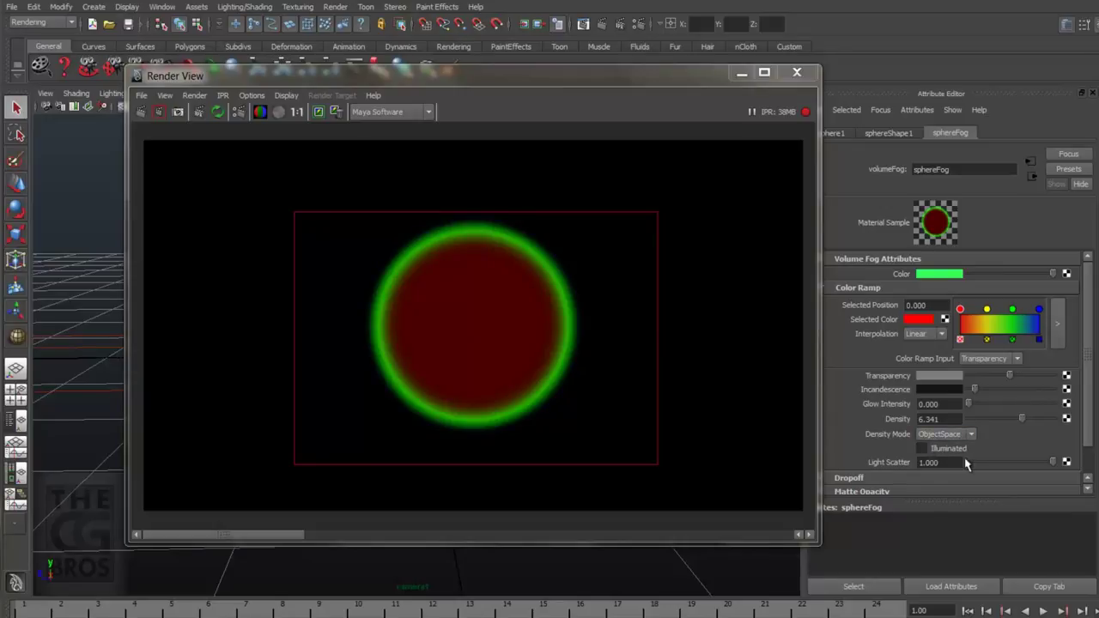
- Set the fog's Color Ramp Input back to Ignore so the ramp does not drive its color
scroll(1089, 438, "down", 2)
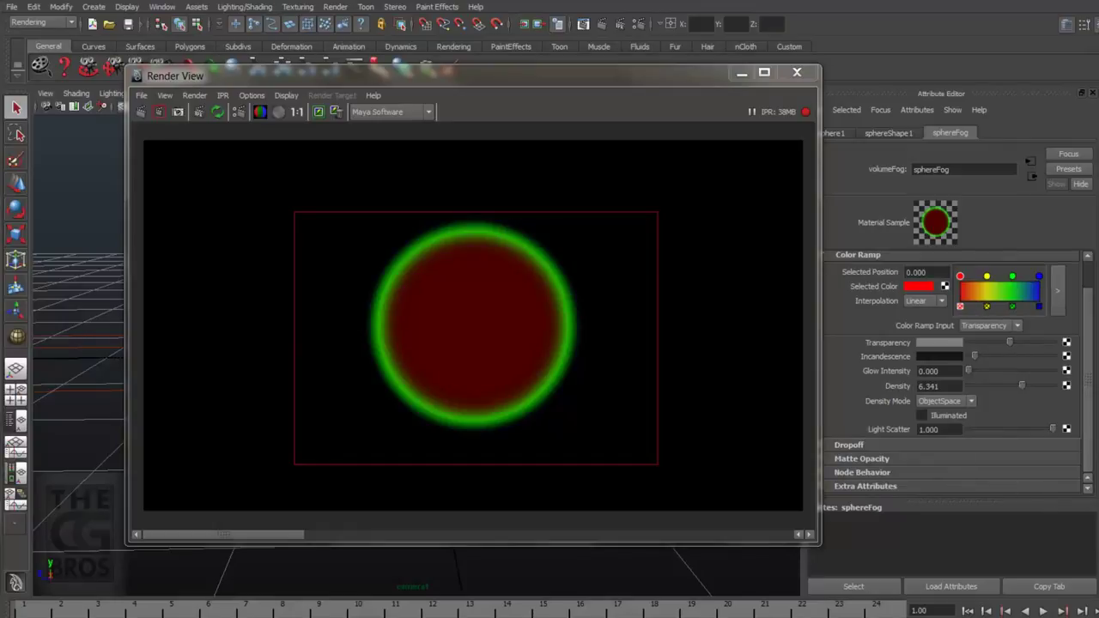
scroll(931, 438, "up", 2)
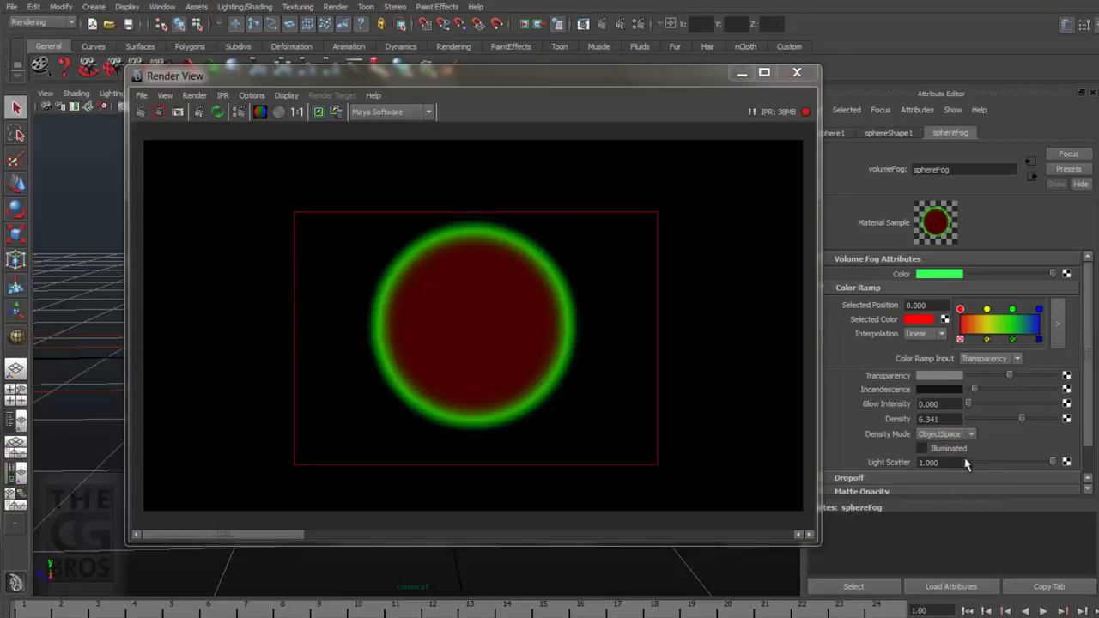
left_click_drag(1089, 429, 1092, 471)
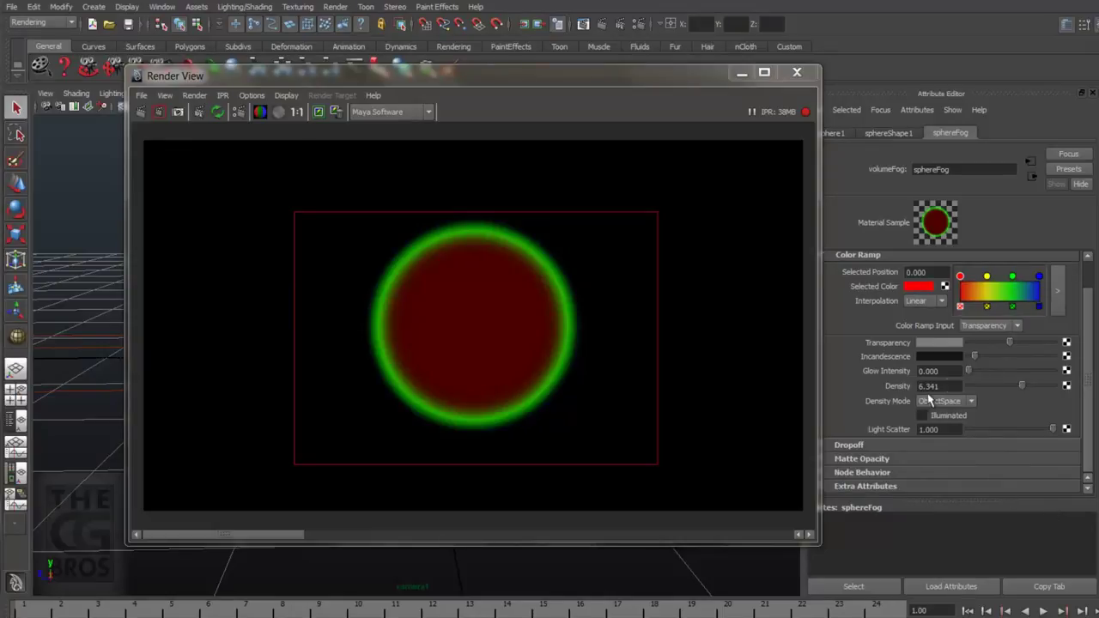
left_click(1007, 326)
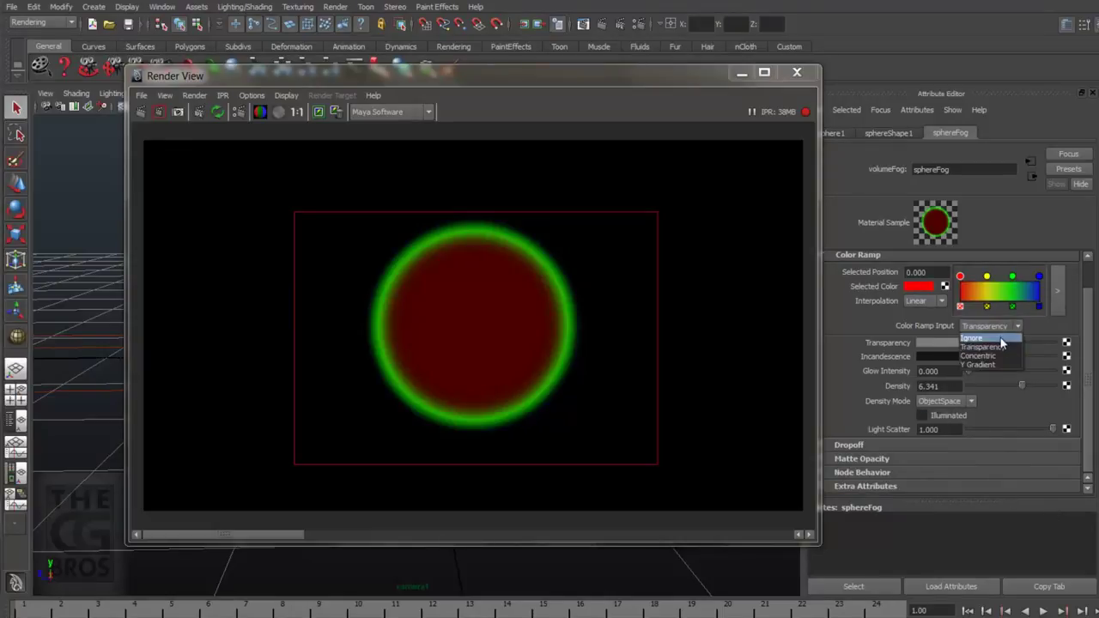
left_click(1005, 342)
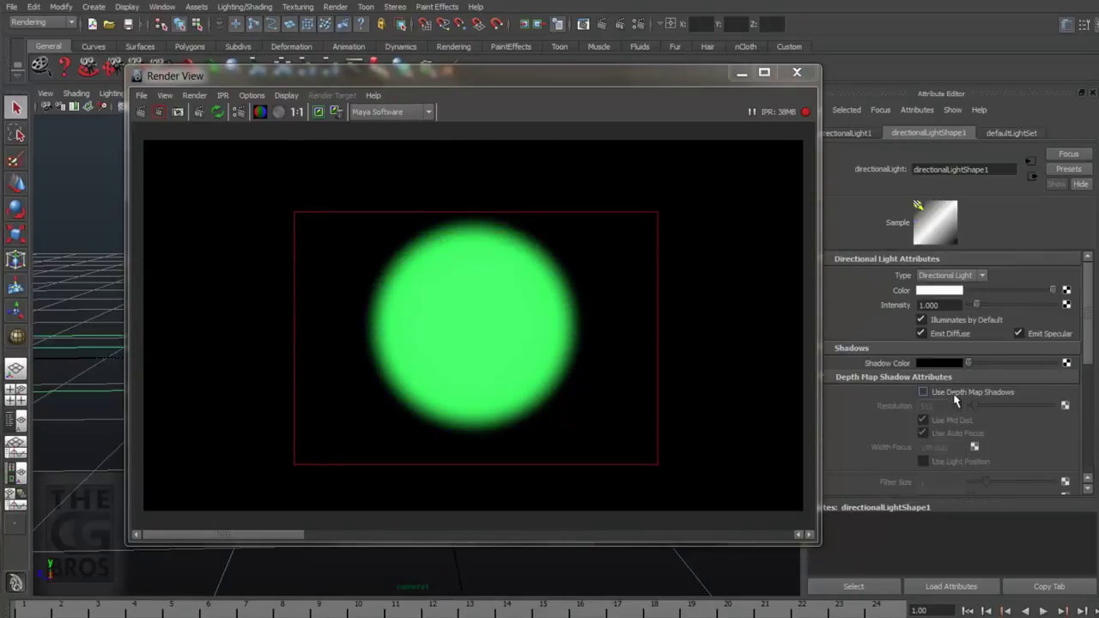
- Toggle Use Depth Map Shadows on the directional light and enable Volume Samples Override in the volume sphere's render stats
left_click(923, 392)
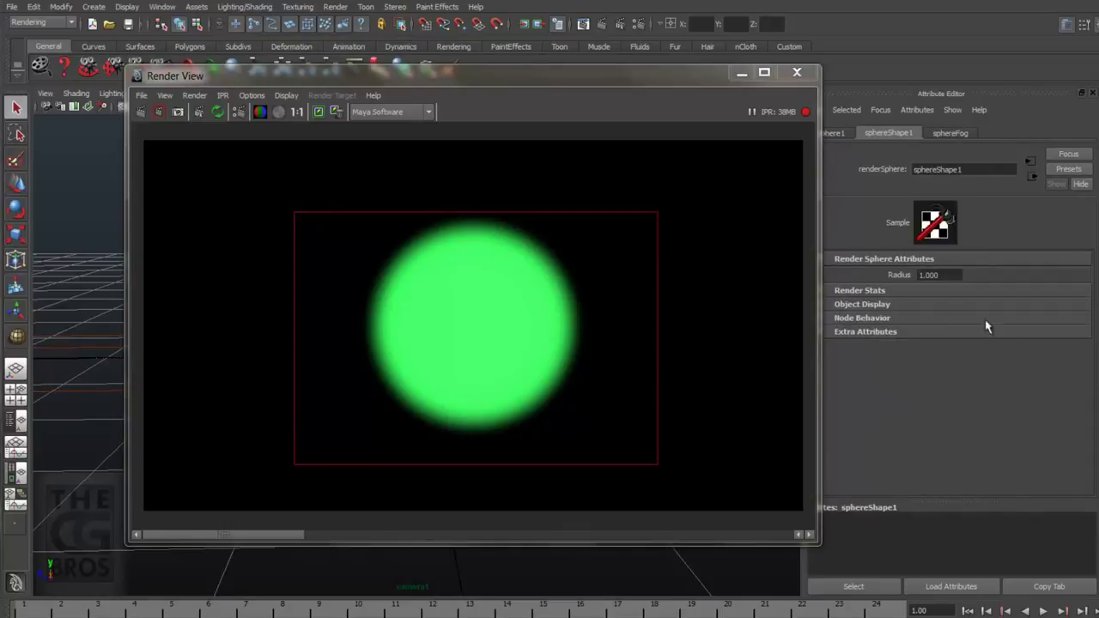
left_click_drag(948, 276, 902, 284)
left_click(902, 294)
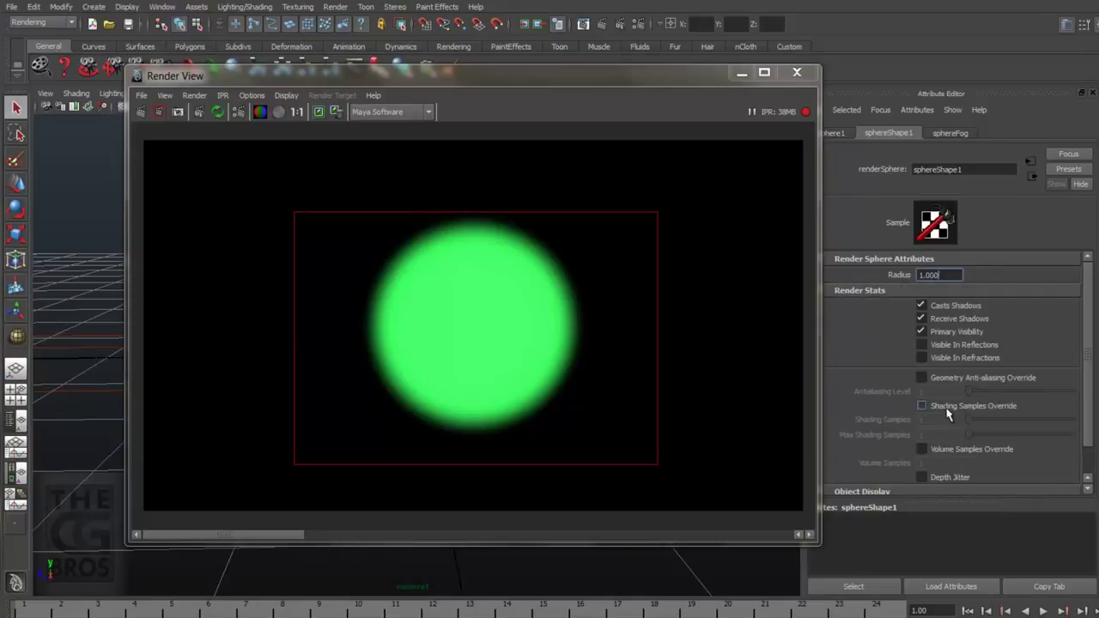
left_click(922, 450)
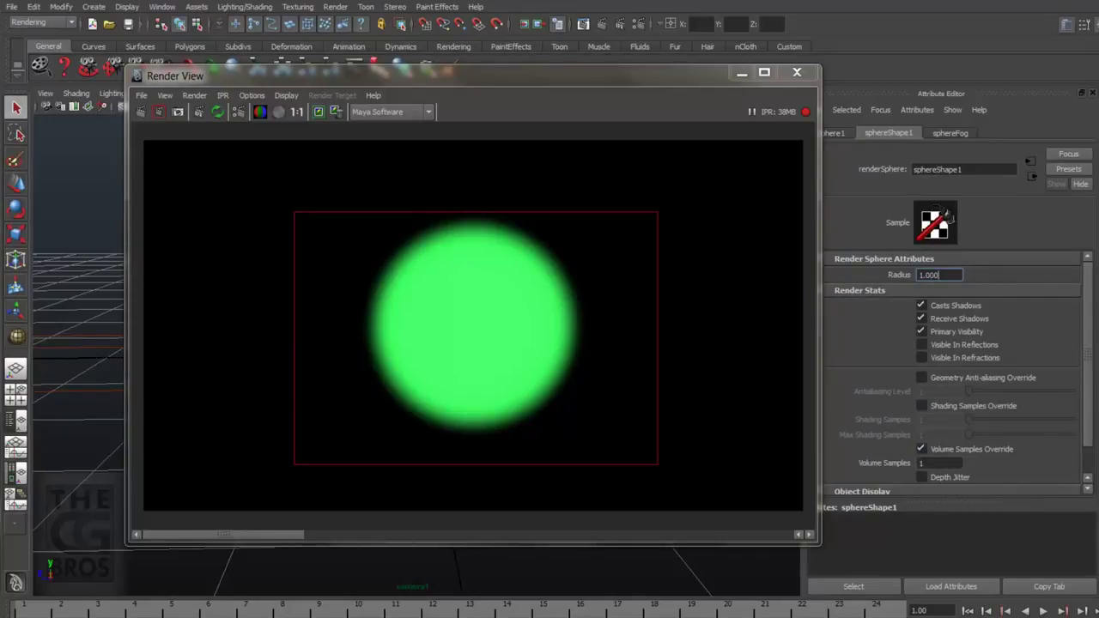
- Expand the Dropoff attributes of the sphereFog volume fog and review its shape, edge dropoff and method settings
left_click(951, 134)
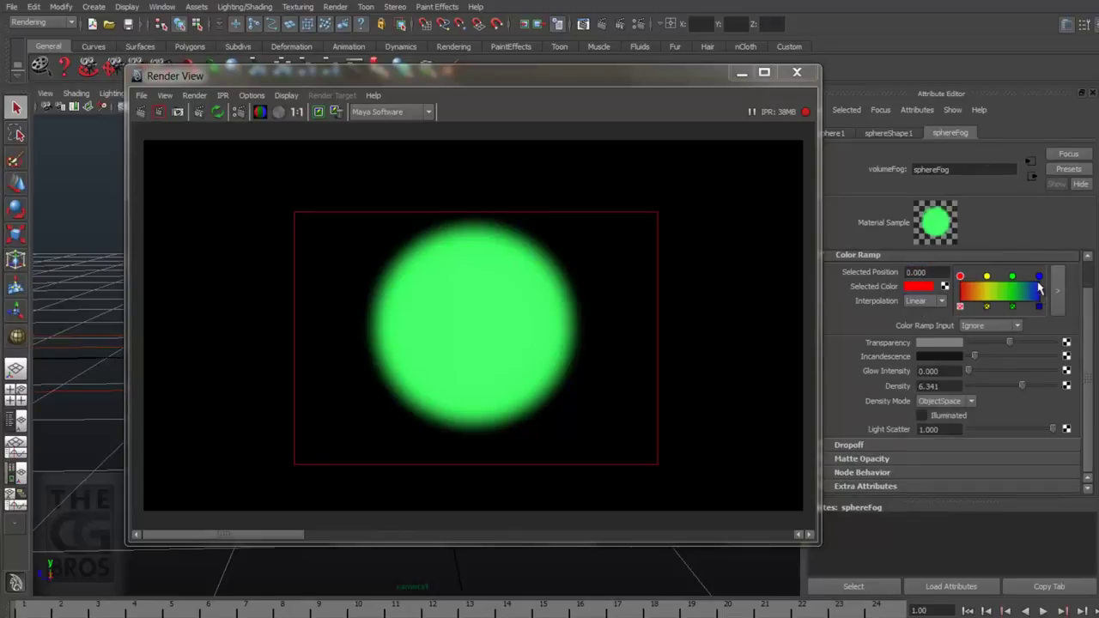
left_click(973, 448)
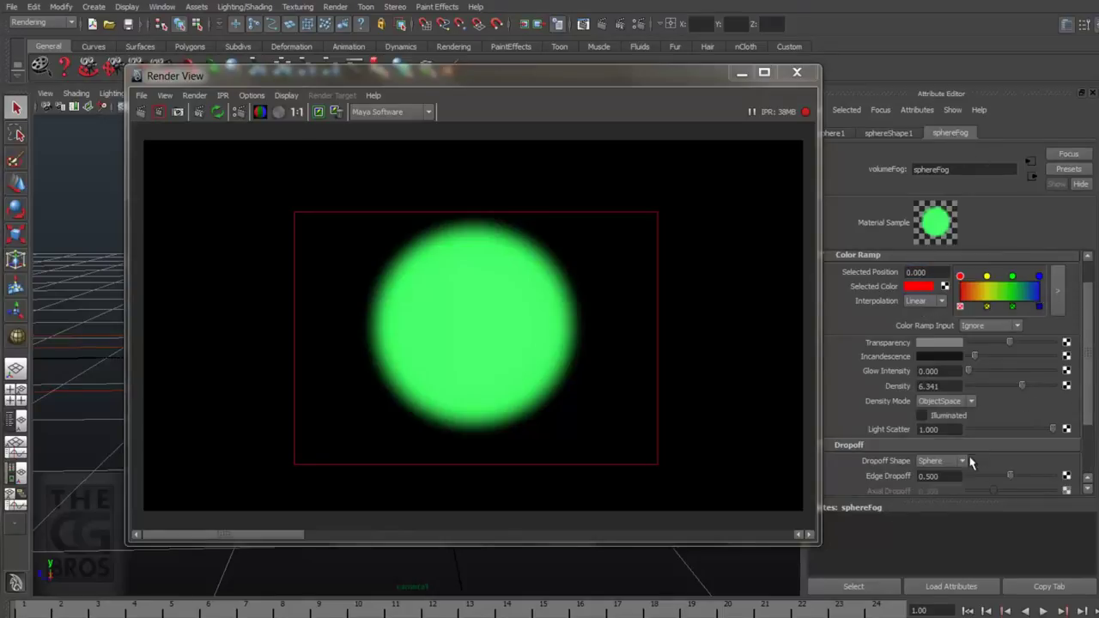
scroll(1088, 430, "down", 3)
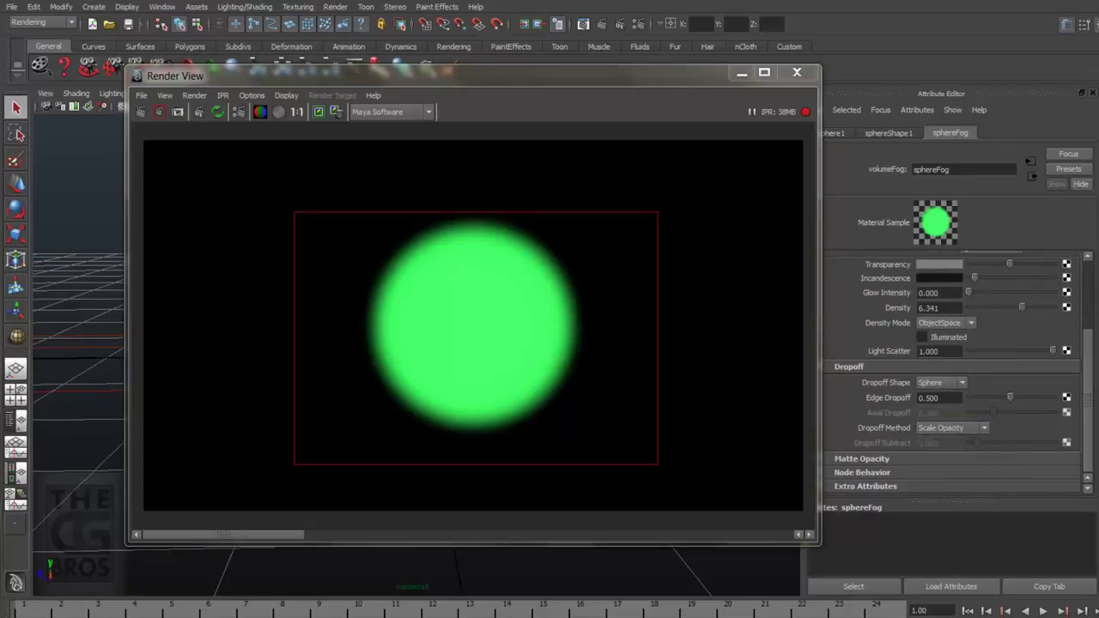
- Unhide the polygon sphere pSphere1 inside the fog volume and start an IPR render of a region around the planet
left_click(742, 73)
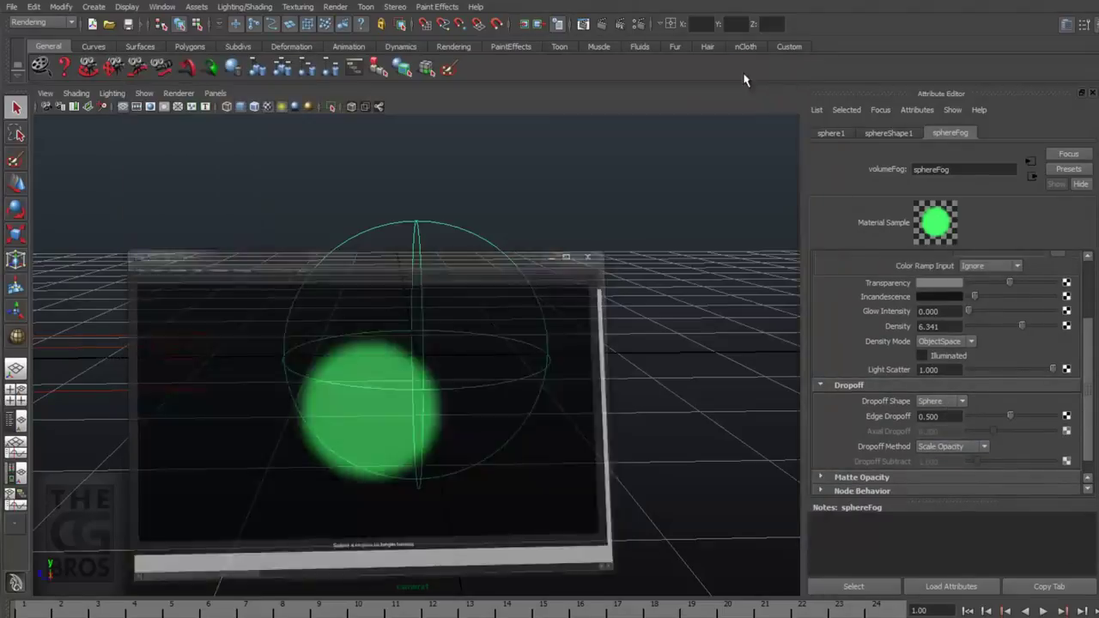
left_click_drag(689, 150, 626, 146)
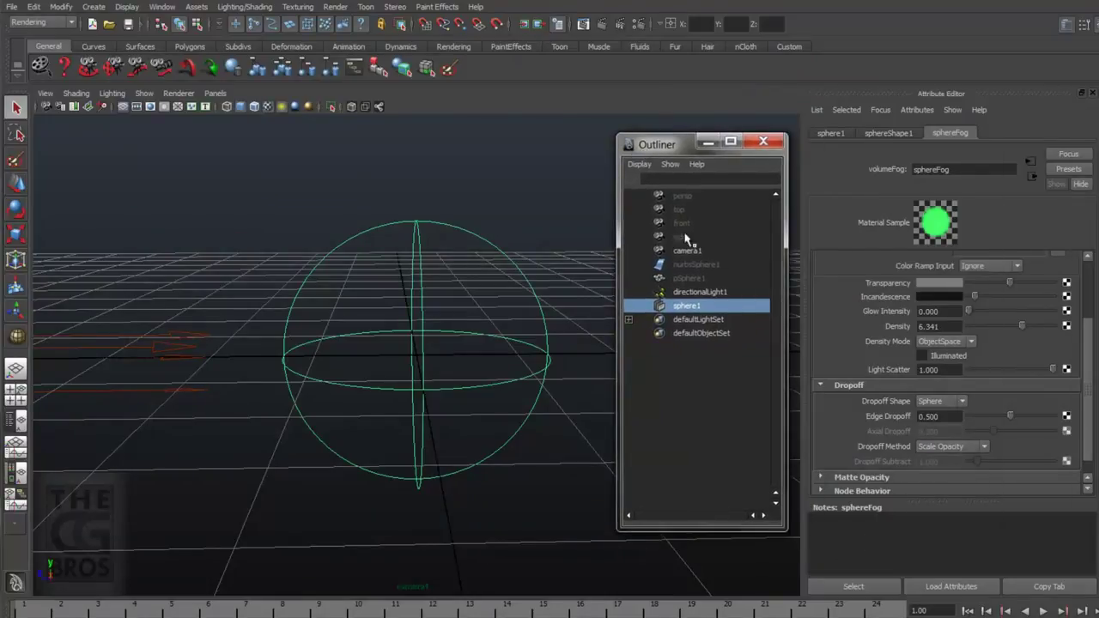
left_click(697, 279)
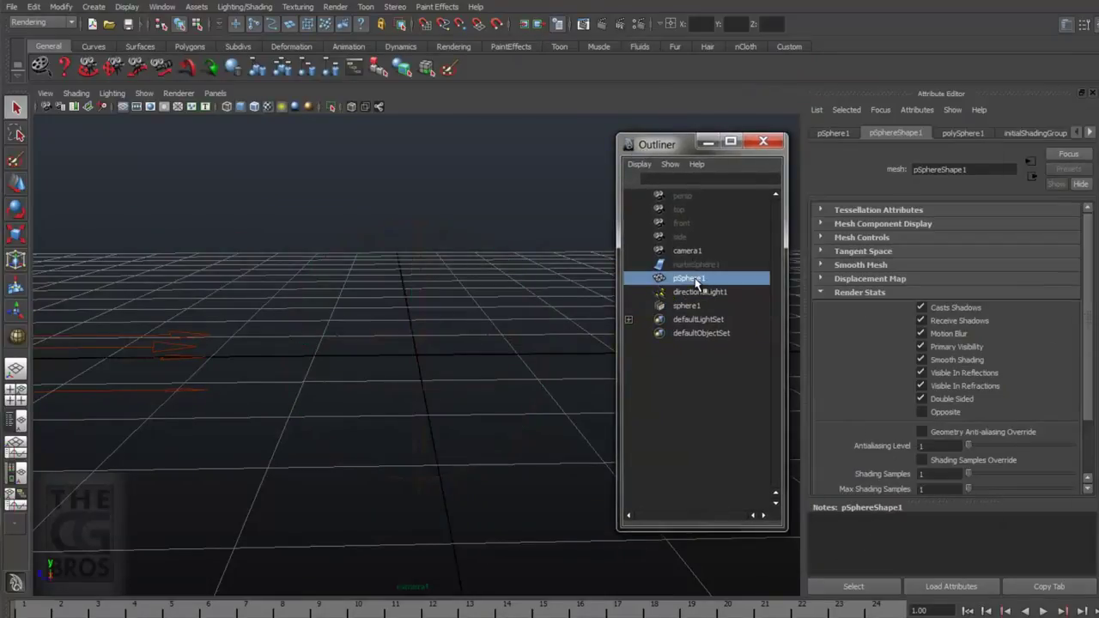
key("shift+h")
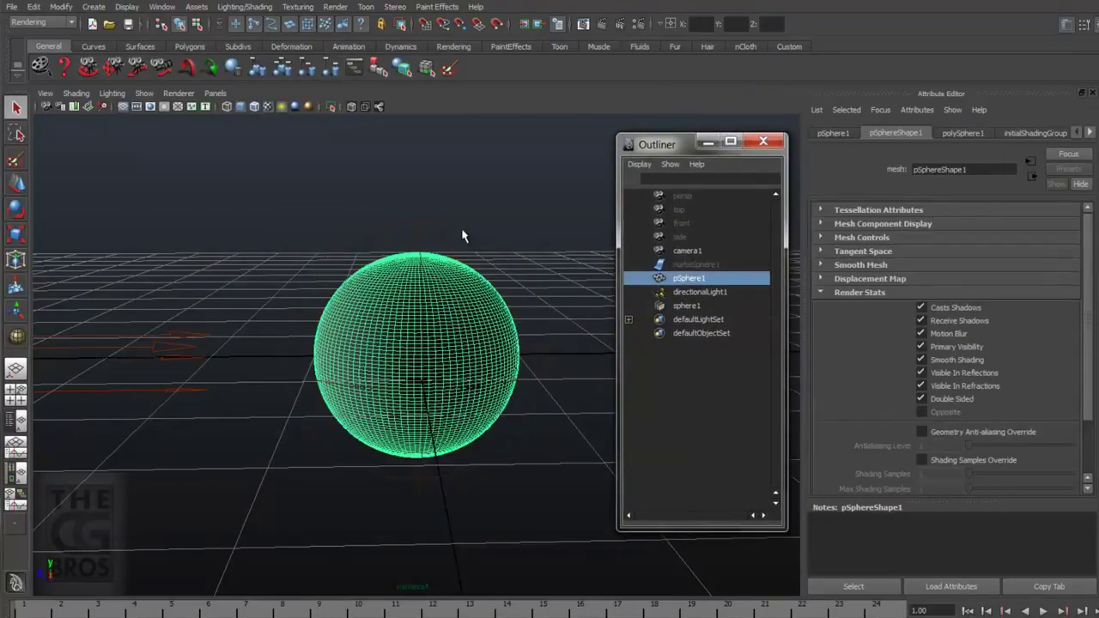
left_click(707, 143)
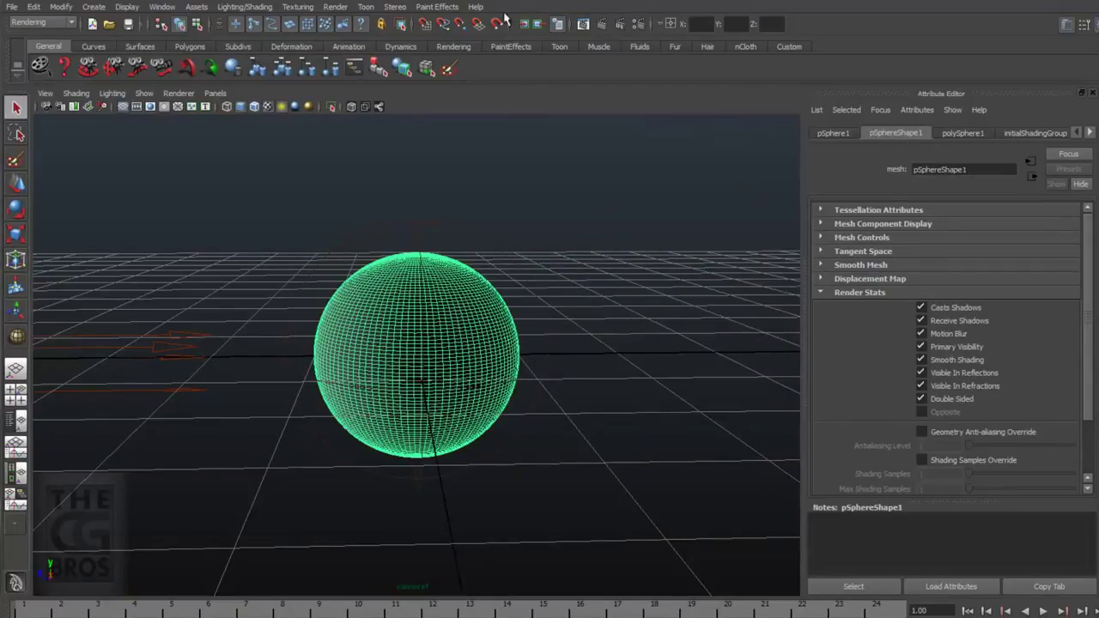
left_click(618, 24)
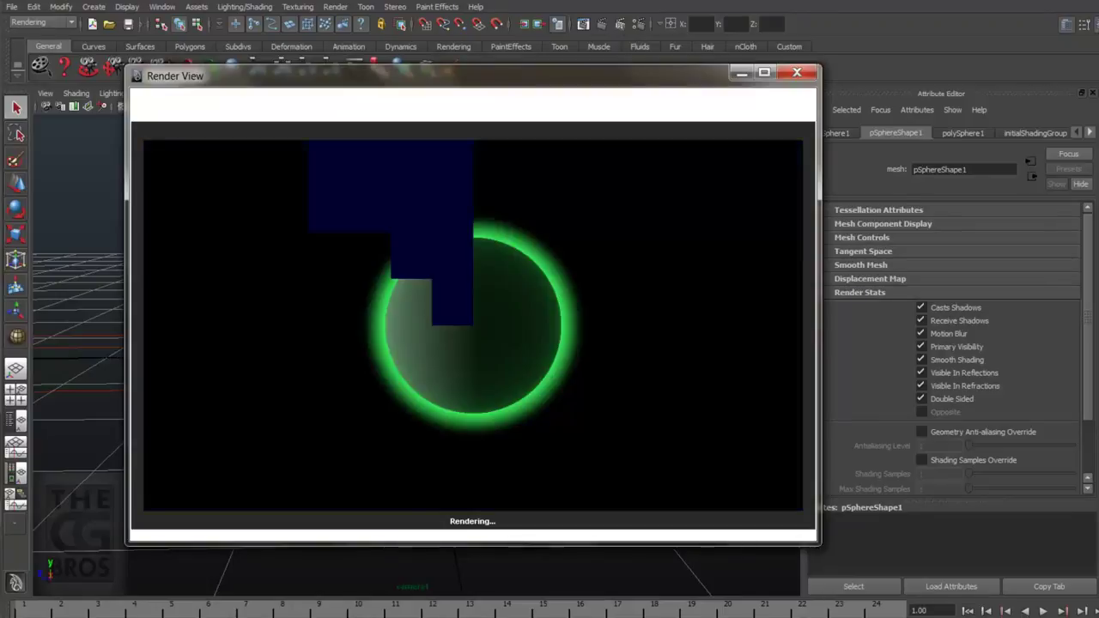
left_click_drag(290, 176, 652, 463)
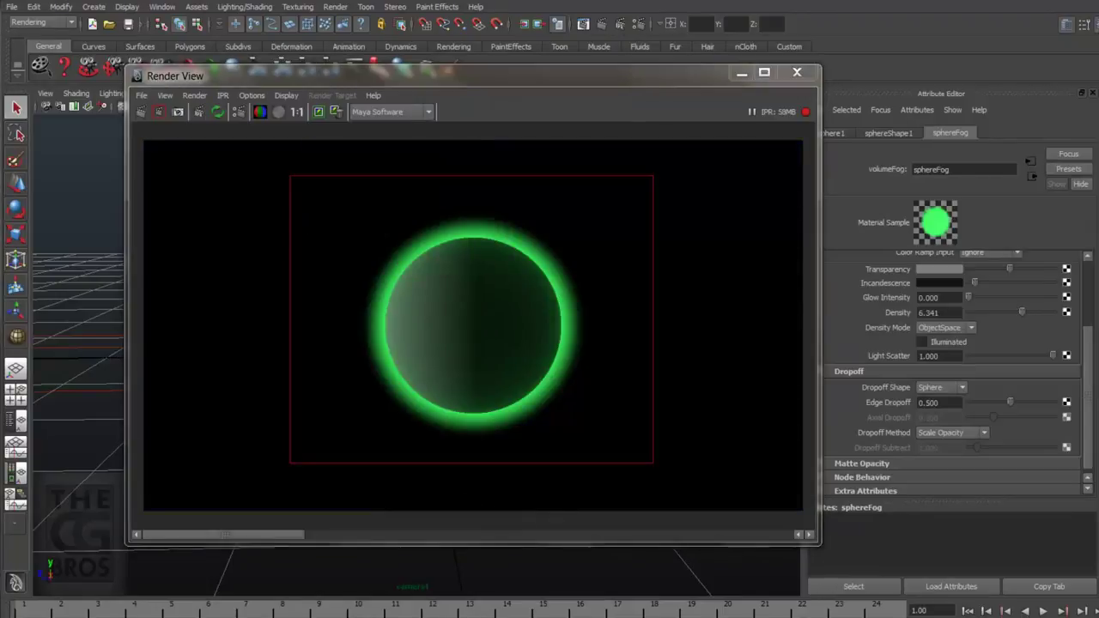
- Map a Crater 3D texture to the volume fog's color
left_click_drag(1092, 400, 1092, 331)
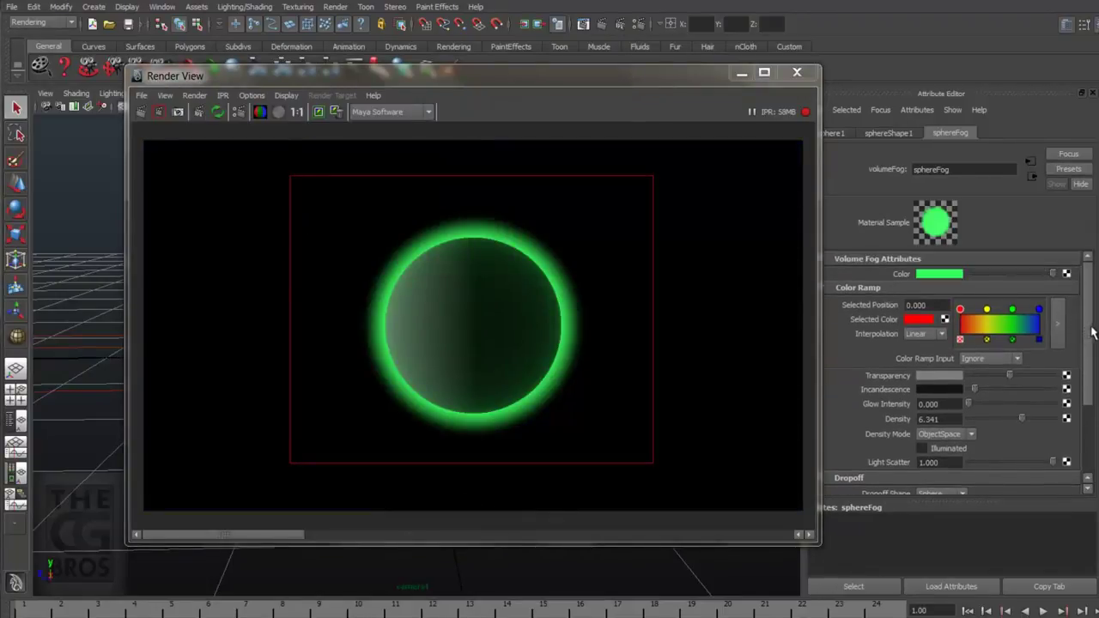
left_click(1069, 275)
left_click(473, 339)
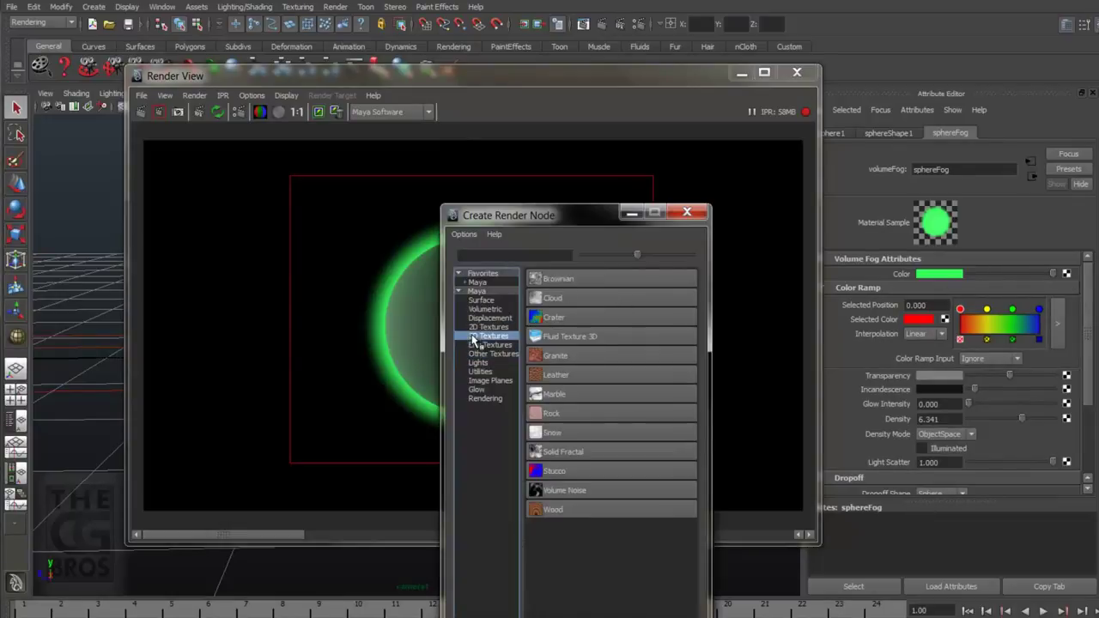
left_click(562, 318)
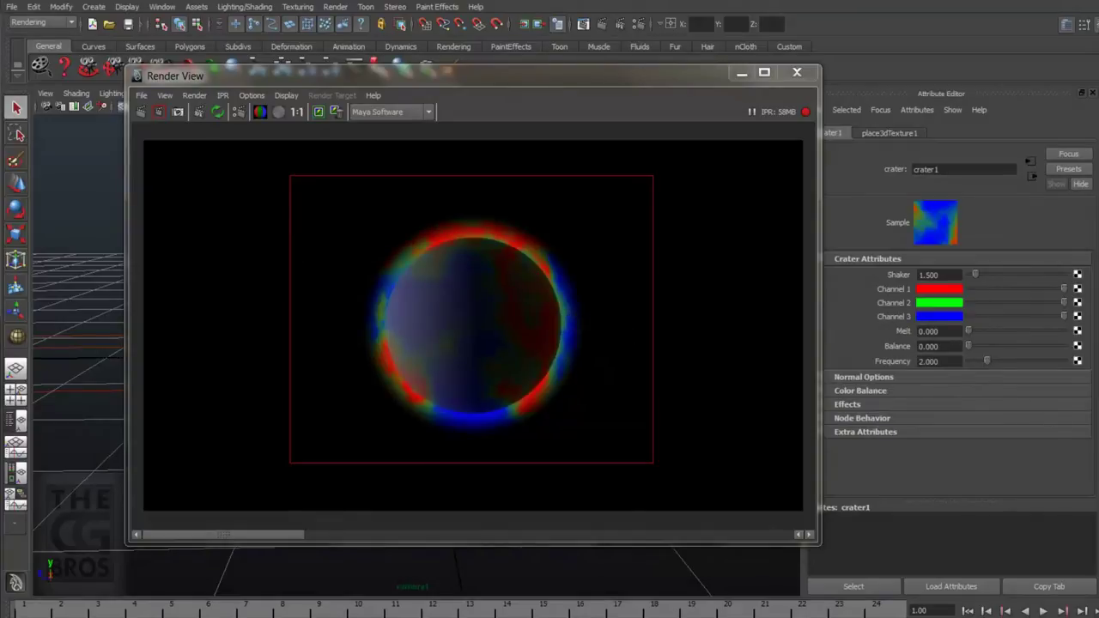
- Try a crater Frequency of 10, raise it to 15, and increase Shaker to 4.460
double_click(944, 362)
type("10")
key("Return")
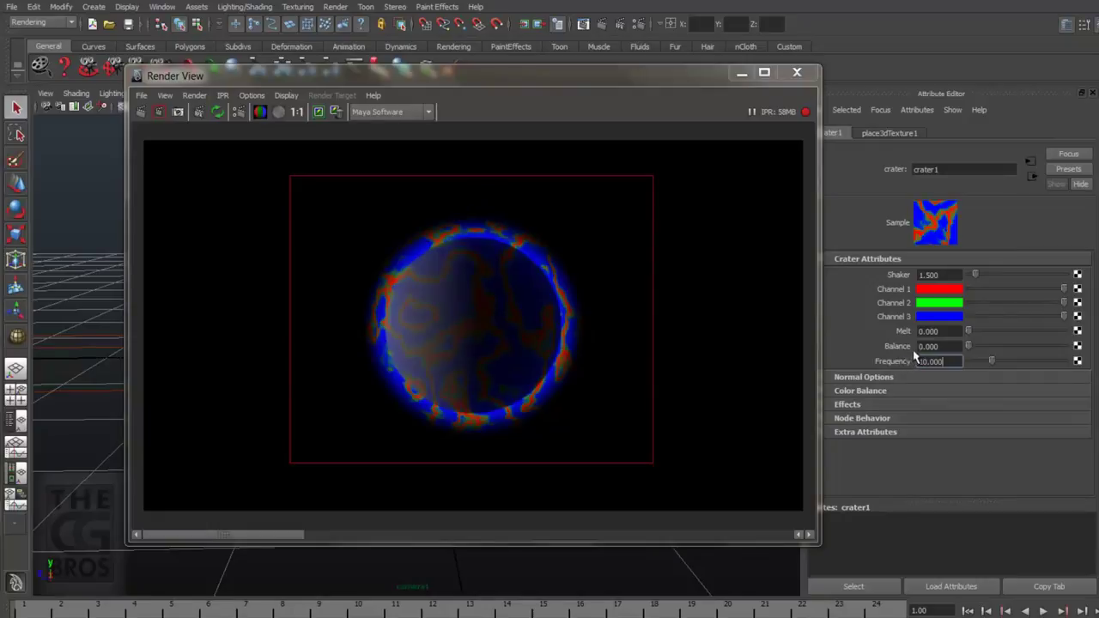
double_click(945, 362)
type("15")
key("Return")
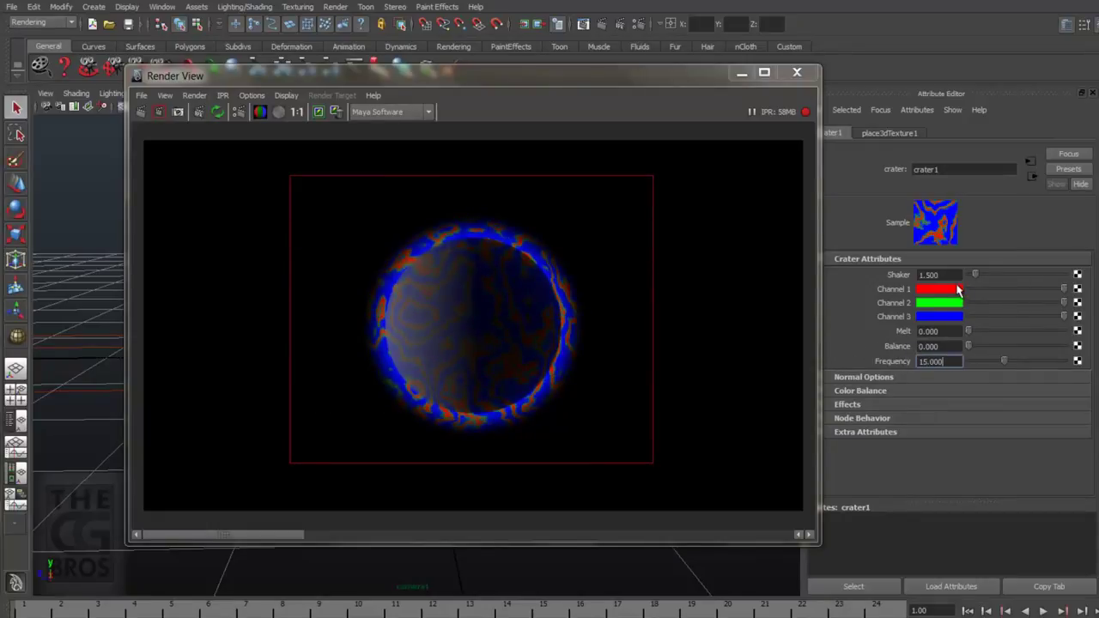
left_click_drag(974, 276, 990, 273)
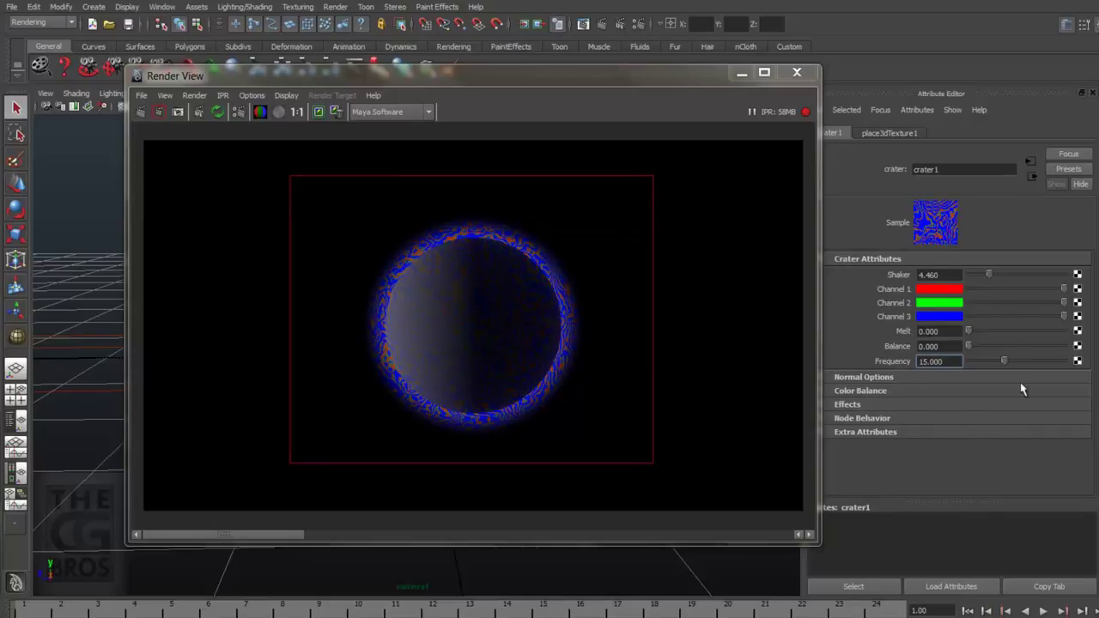
key("Return")
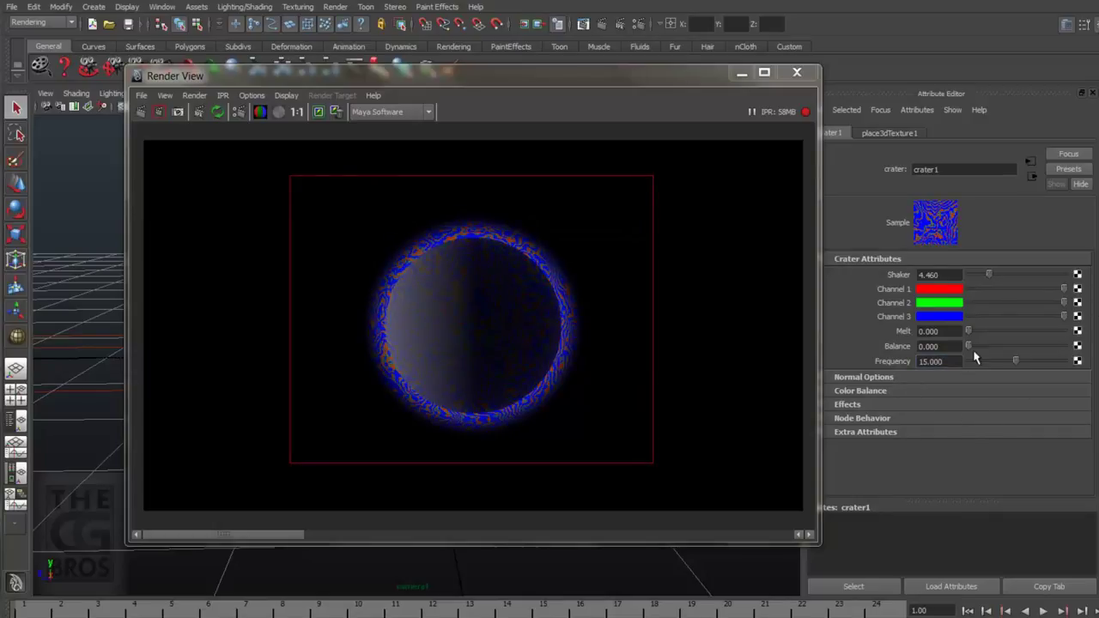
- Replace the crater texture on the fog's color with a Volume Noise 3D texture
left_click(1034, 176)
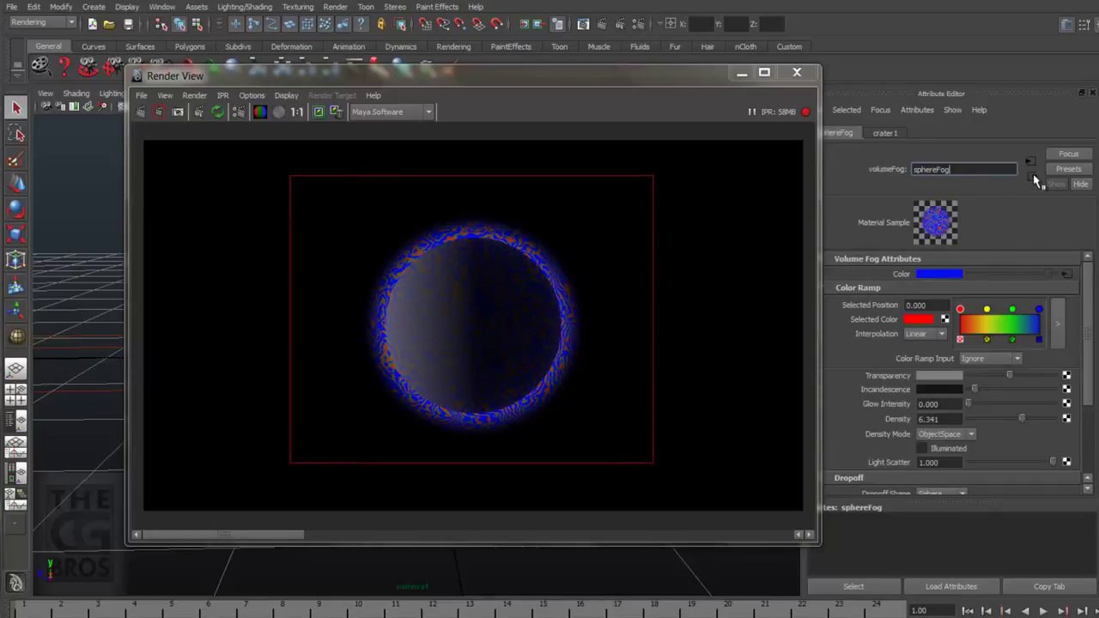
right_click(904, 277)
left_click(950, 316)
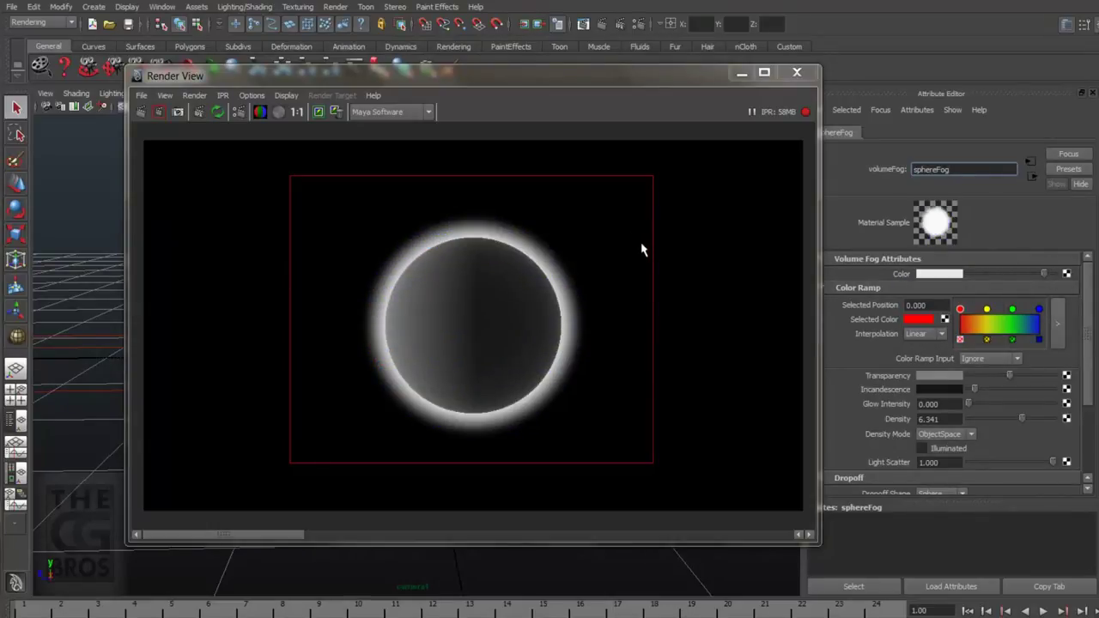
left_click(490, 345)
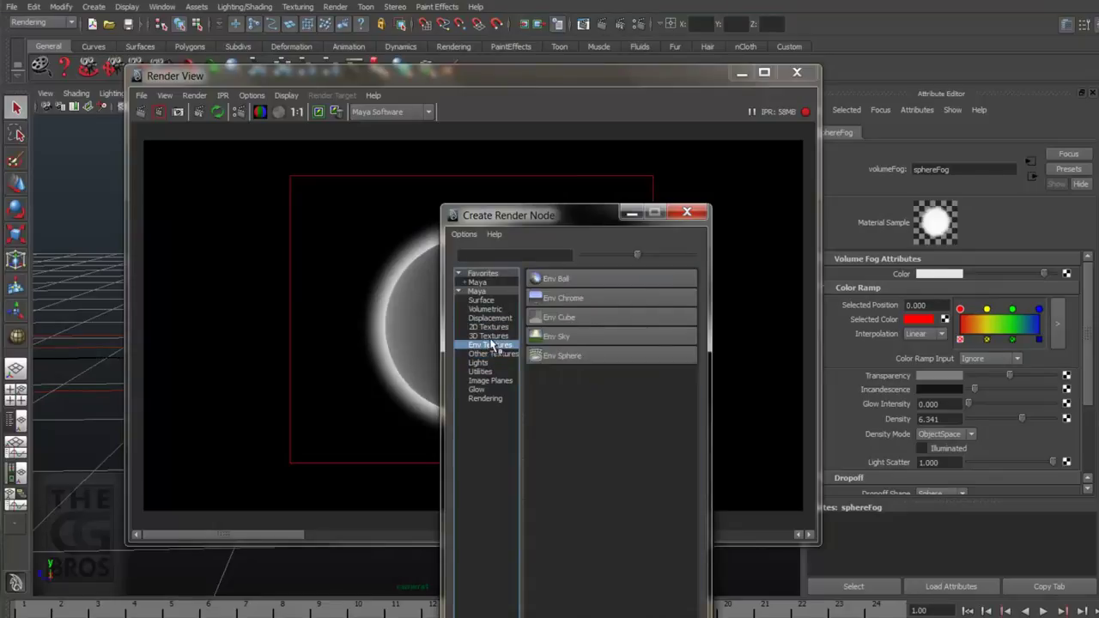
left_click(489, 336)
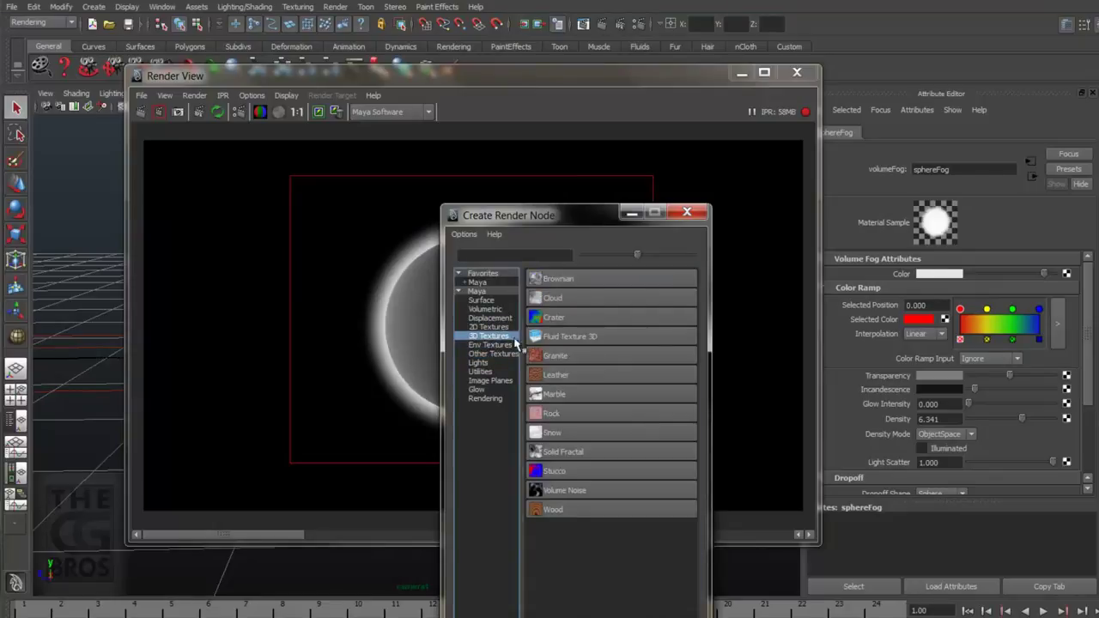
left_click(570, 491)
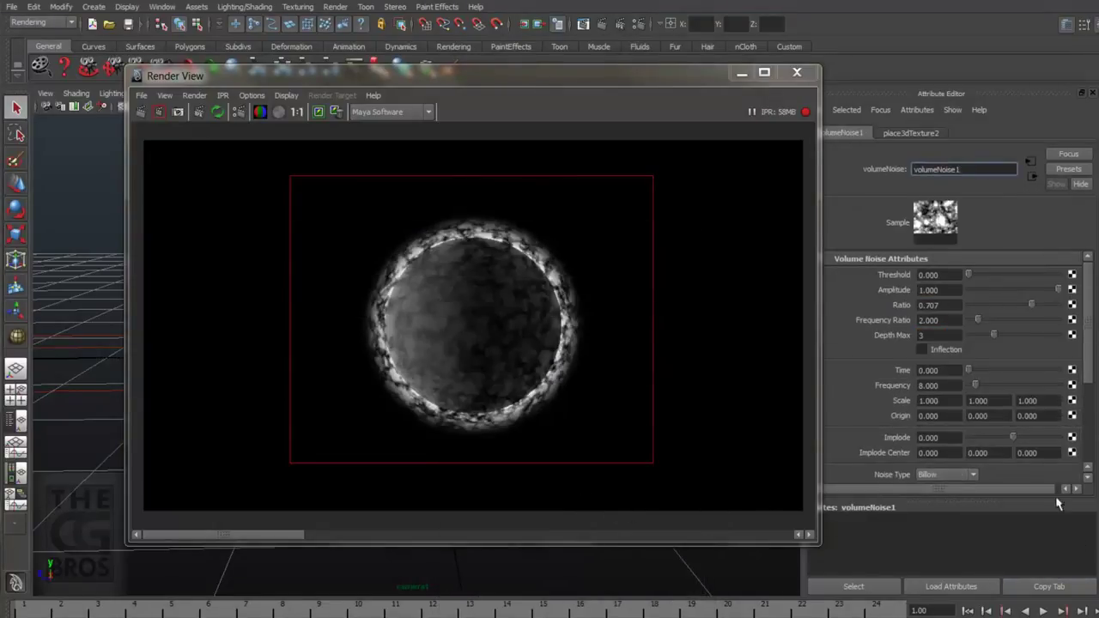
- Set the volume noise's Frequency to 17.557, Threshold to 0.160 and Implode to -0.344, with Wispy as the noise type
left_click_drag(976, 389, 984, 386)
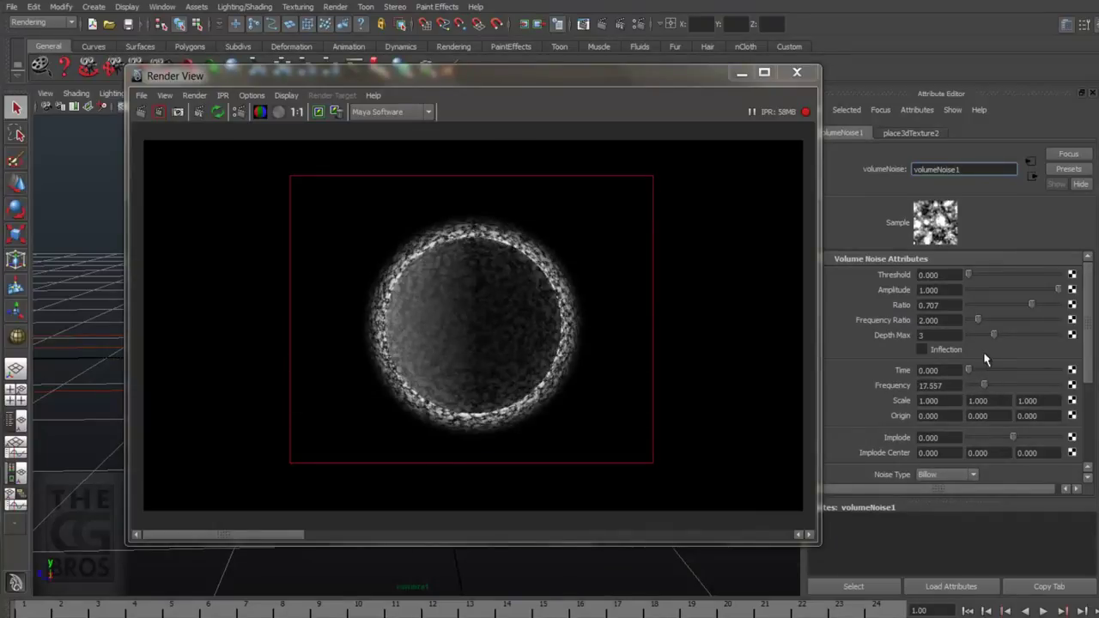
left_click_drag(968, 275, 983, 274)
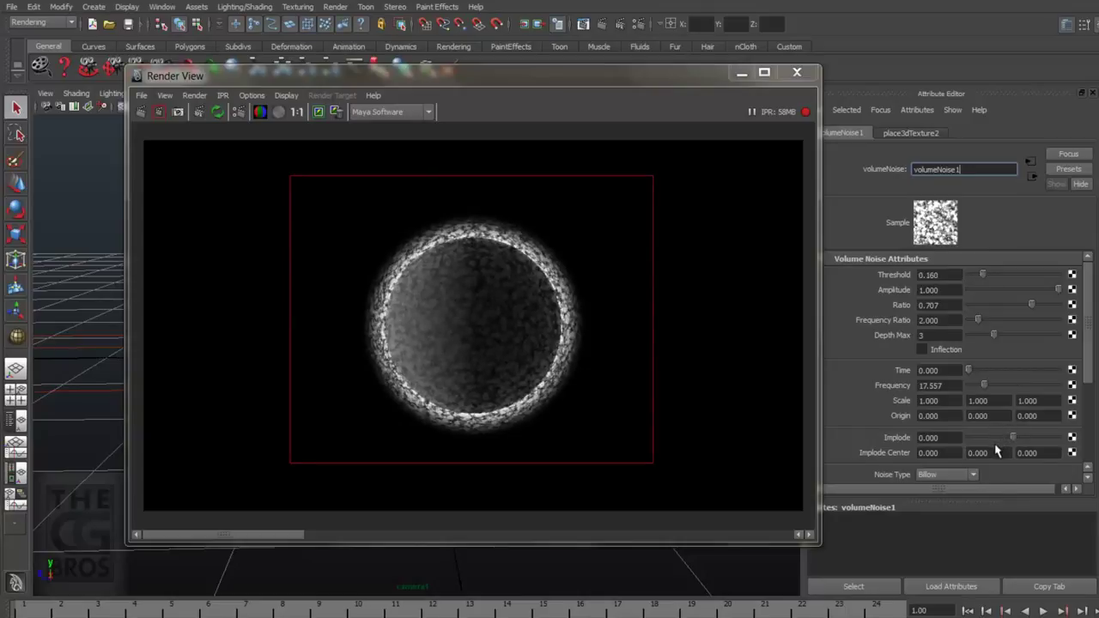
left_click_drag(1018, 440, 997, 439)
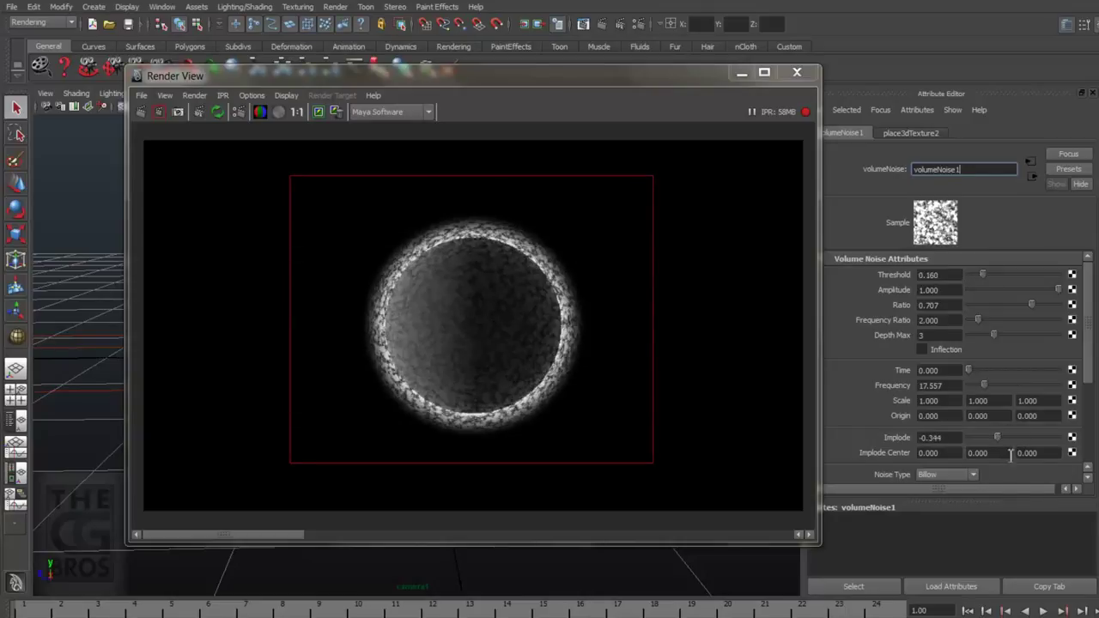
left_click(970, 475)
left_click(967, 488)
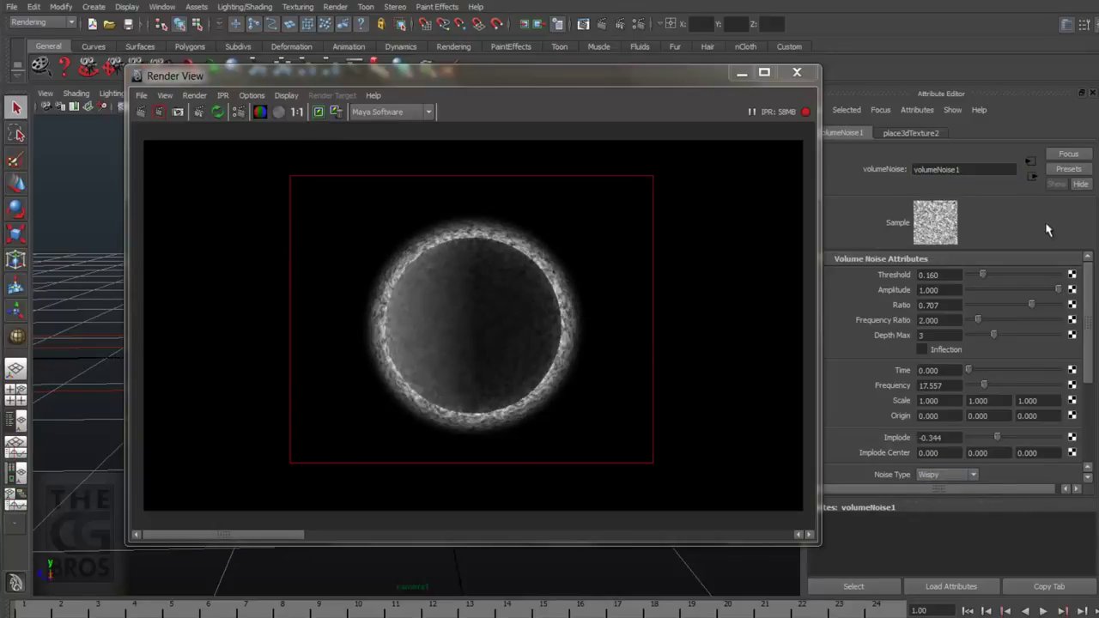
- Replace the volume noise on the fog's color with a Cloud 3D texture
left_click(1033, 176)
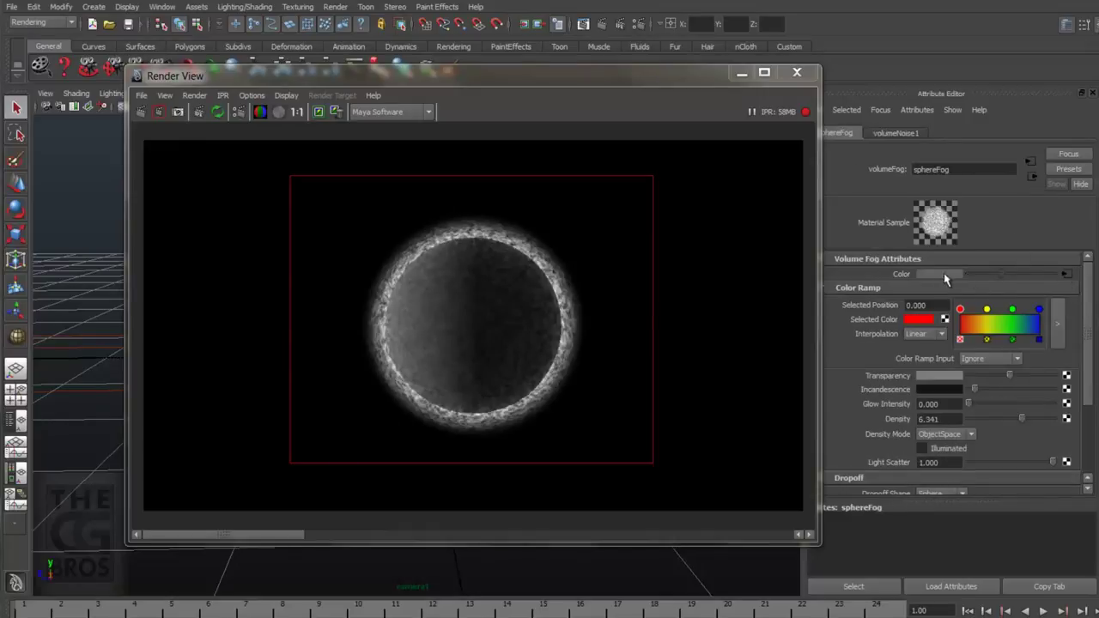
right_click(898, 277)
left_click(940, 318)
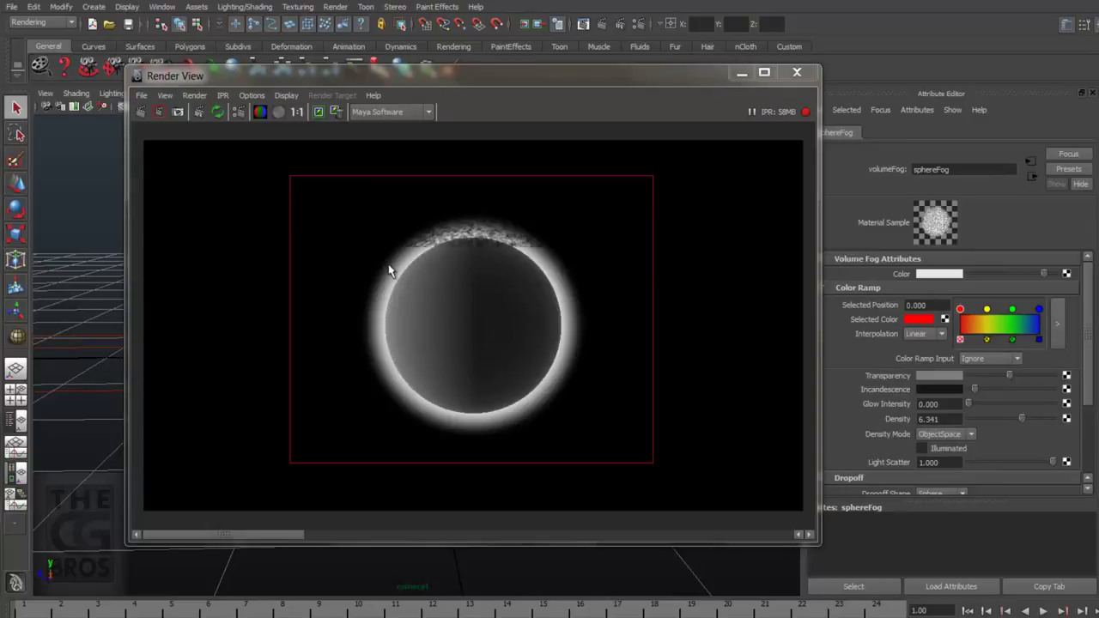
left_click(487, 337)
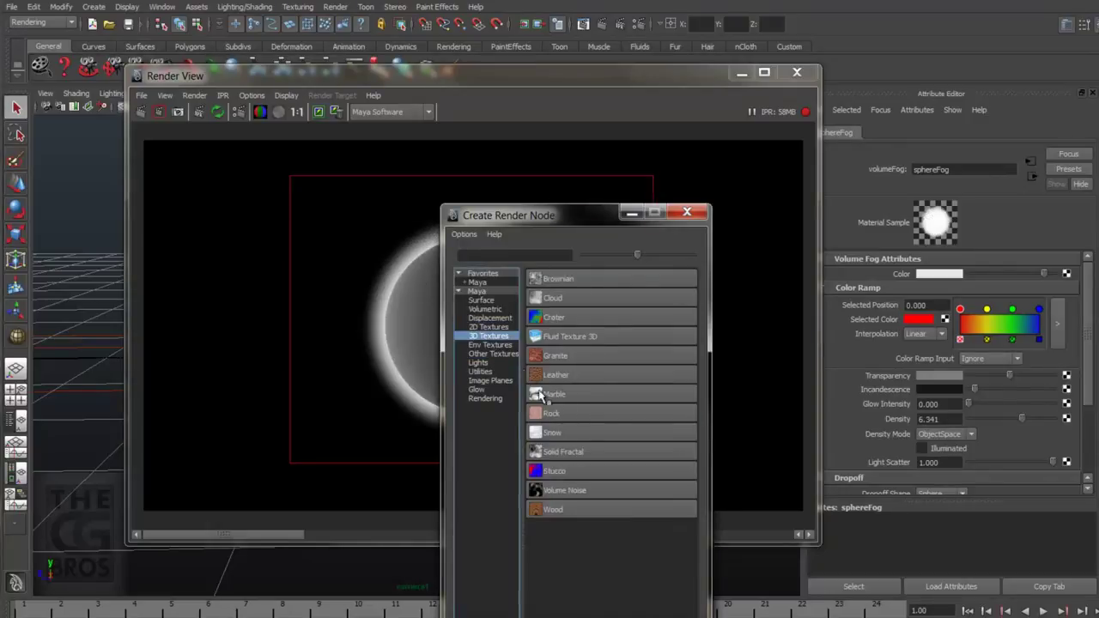
left_click(576, 302)
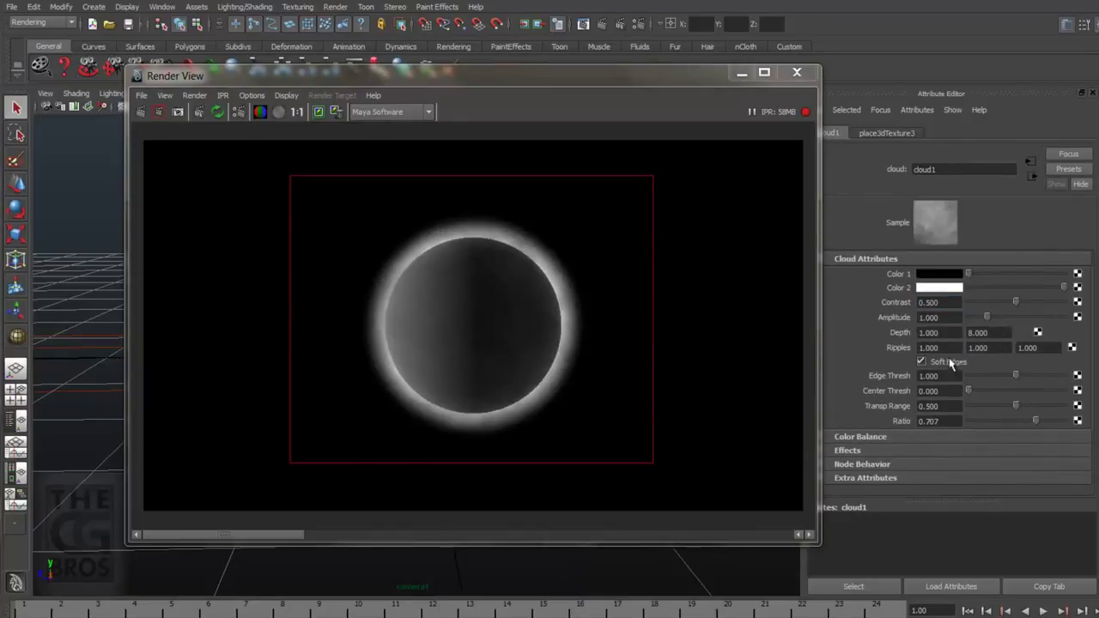
- Set all three Ripples values of the cloud texture to 30 and raise its Center Thresh to 0.827
left_click_drag(950, 349, 839, 351)
type("30")
key("Tab")
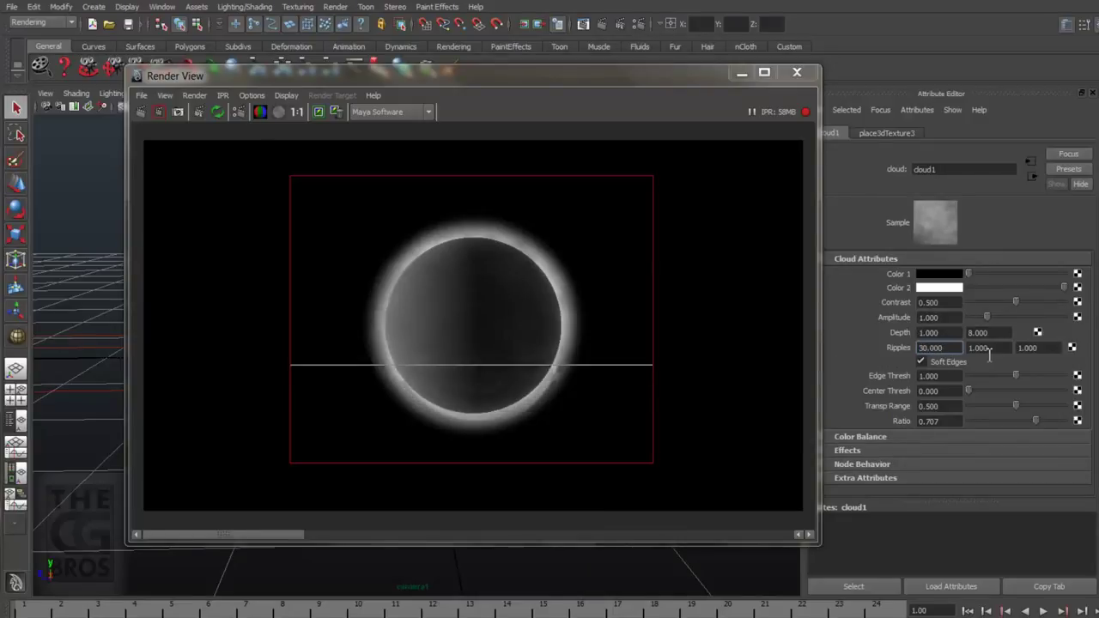
type("30")
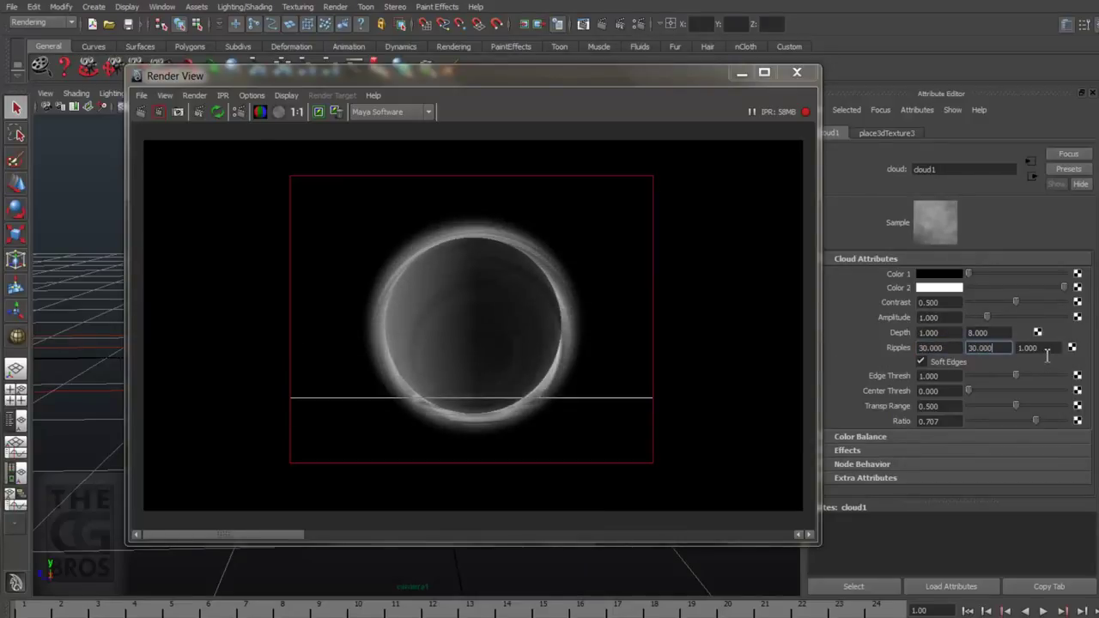
key("Tab")
type("30")
key("Return")
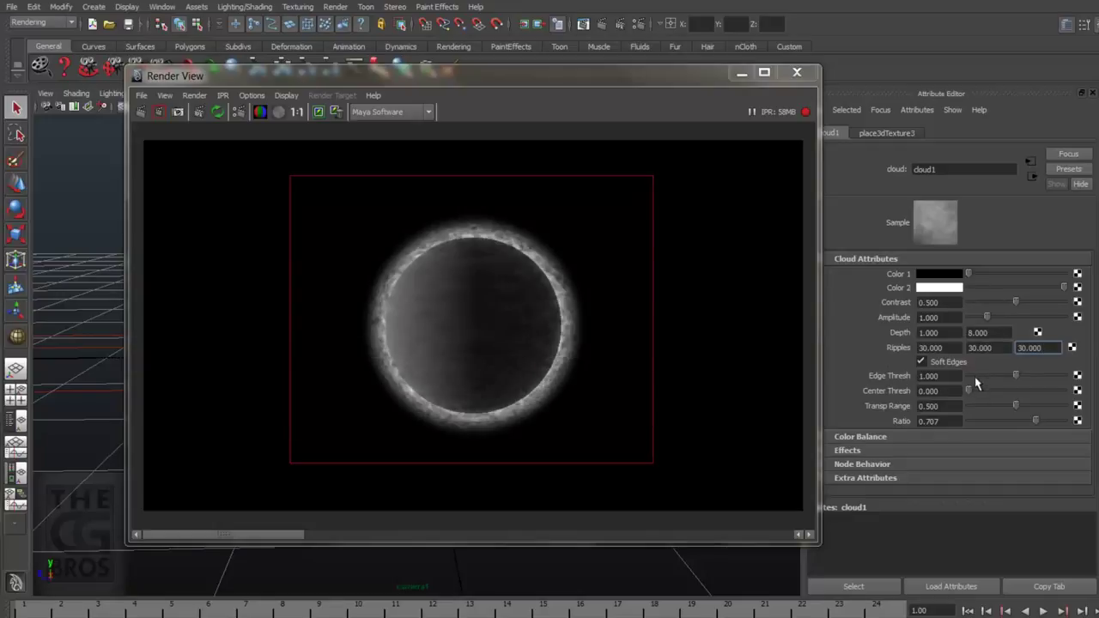
left_click(976, 391)
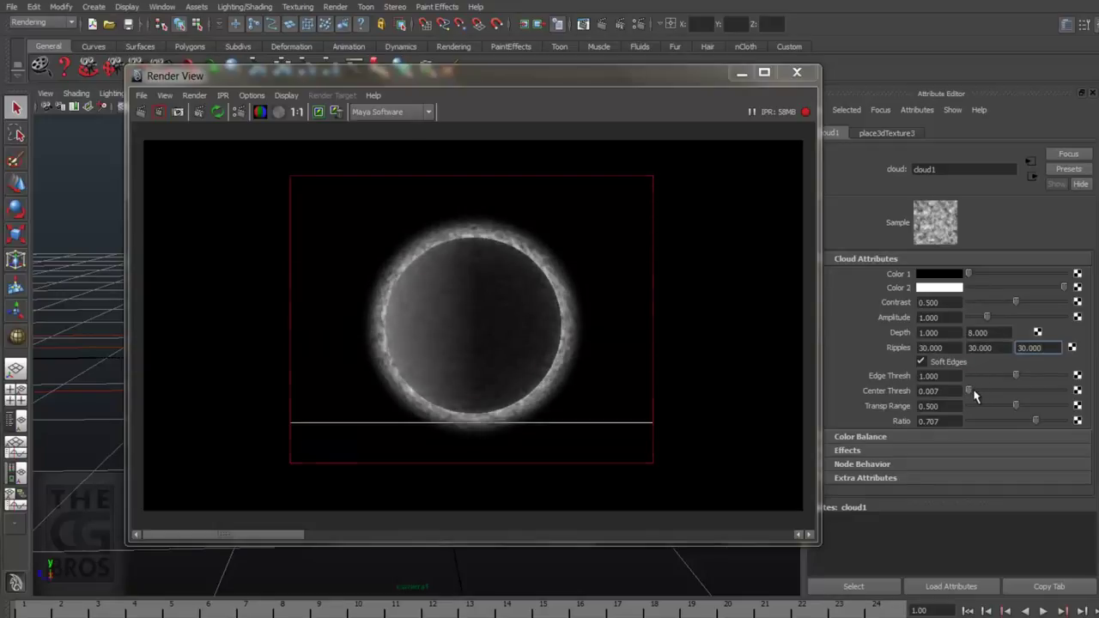
left_click_drag(977, 392, 1048, 395)
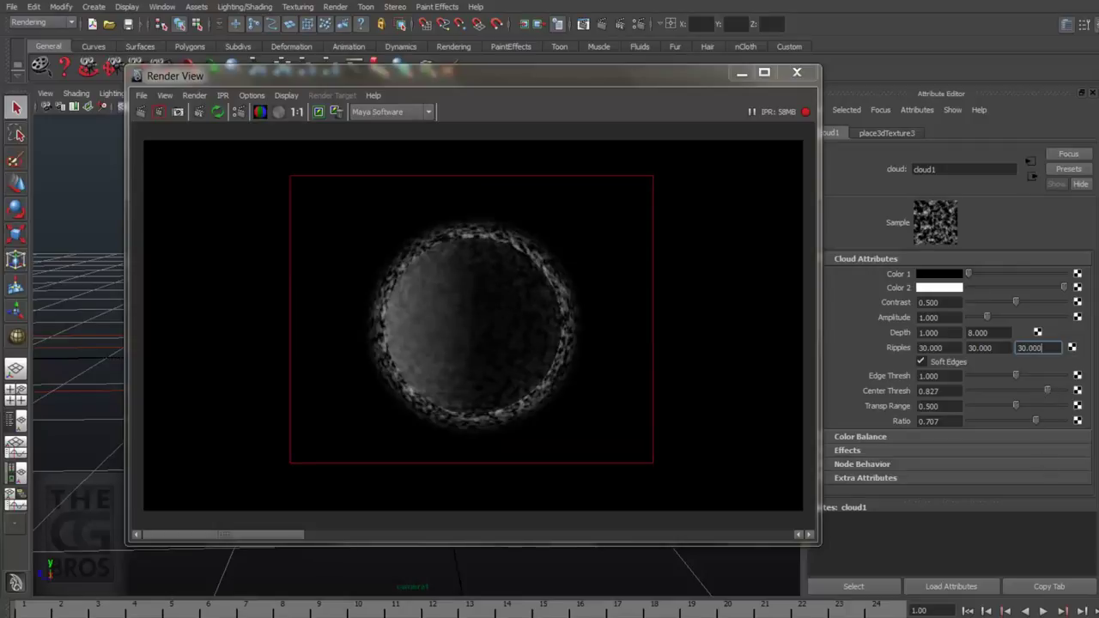
- Return to the volume fog's attributes and disconnect the cloud texture from its color
key("Tab")
left_click(1032, 177)
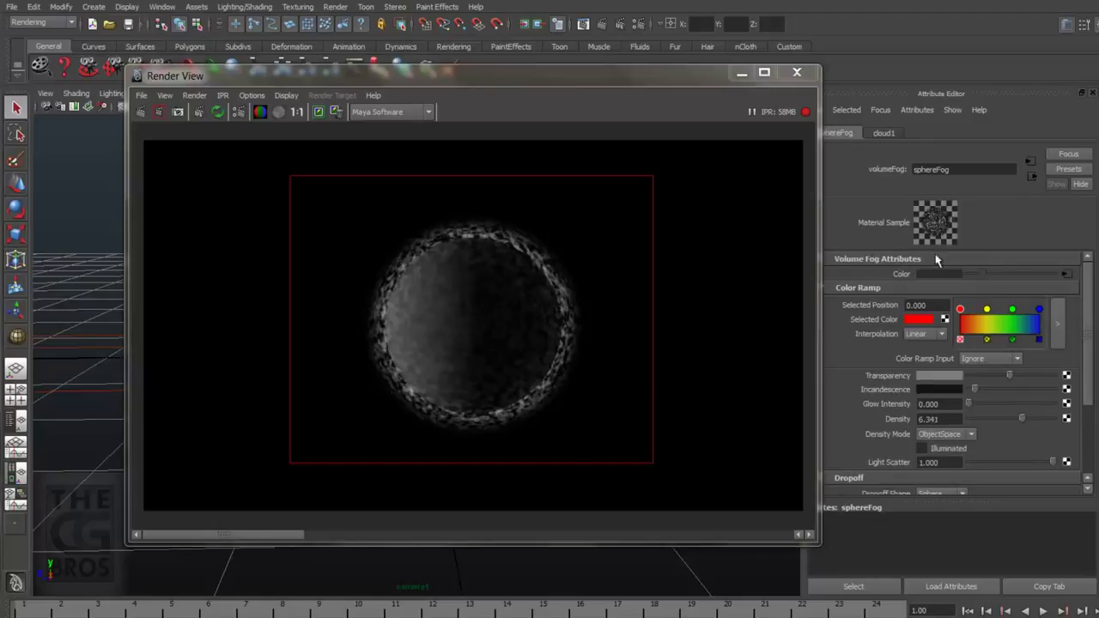
right_click(911, 277)
left_click(945, 308)
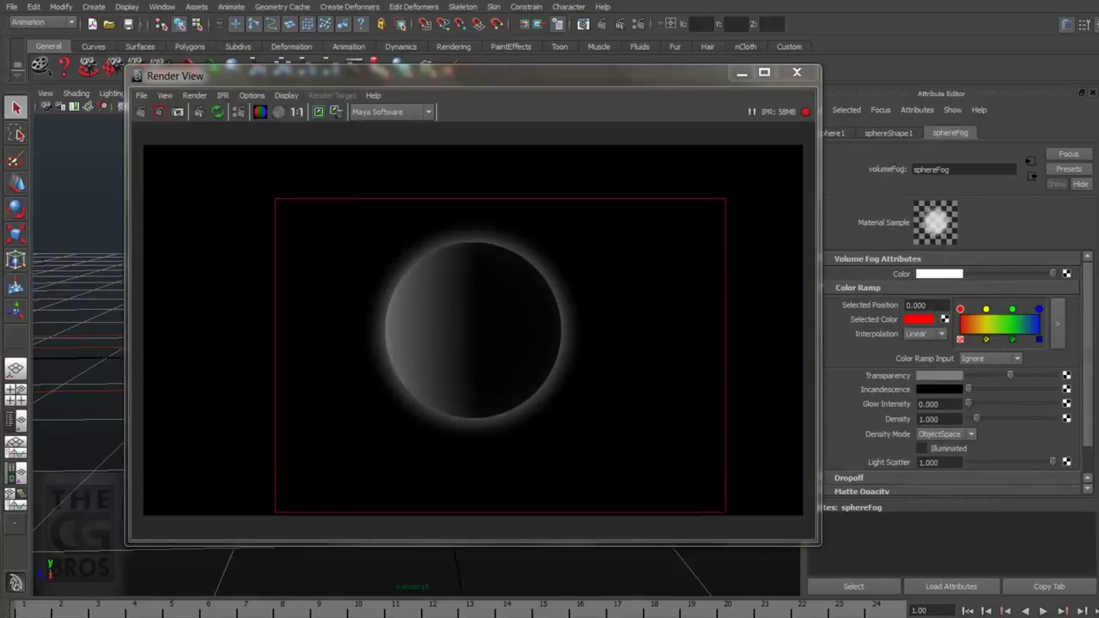
- Set the volume fog's color to a bright yellow-green
left_click(946, 275)
left_click(925, 238)
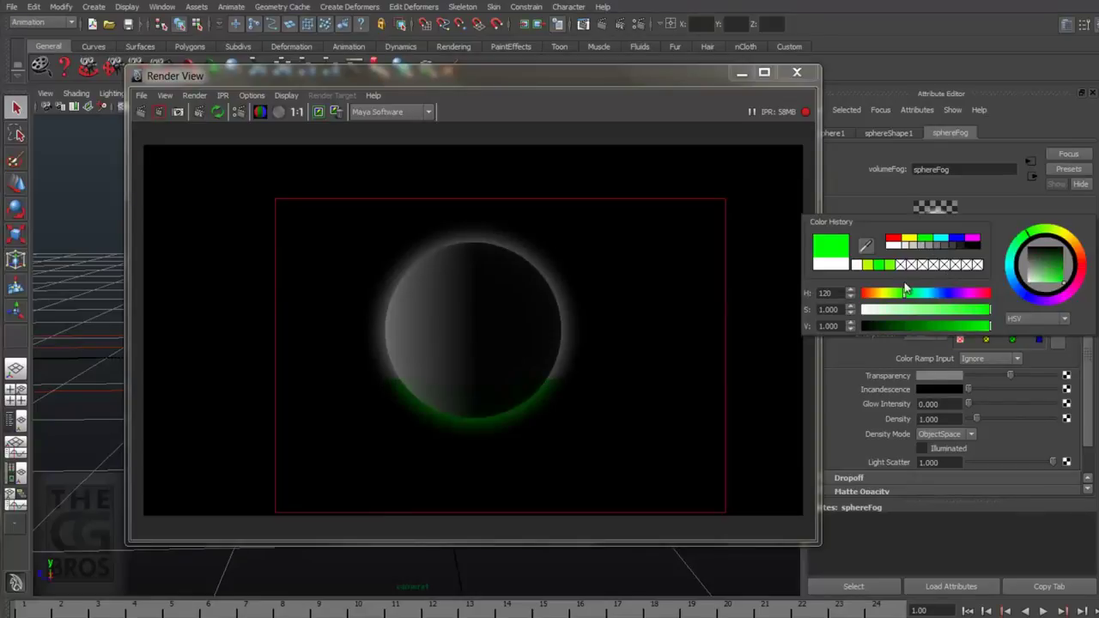
left_click_drag(906, 291, 893, 296)
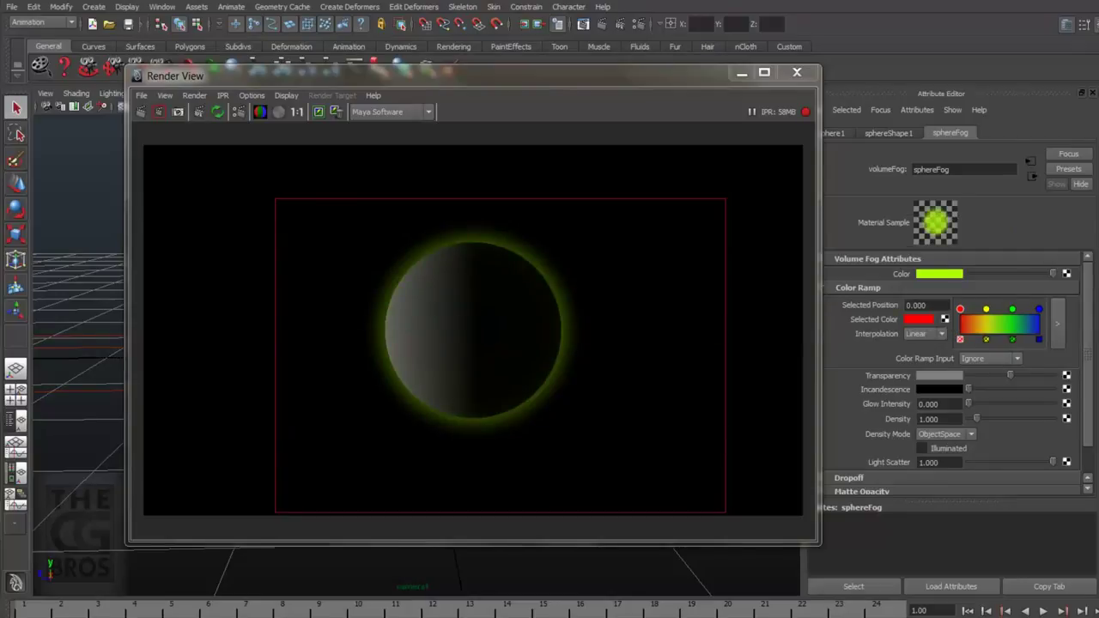
- Set the fog's Color Ramp Input to Y Gradient and delete the ramp's yellow and green entries
left_click(1039, 309)
left_click(1018, 361)
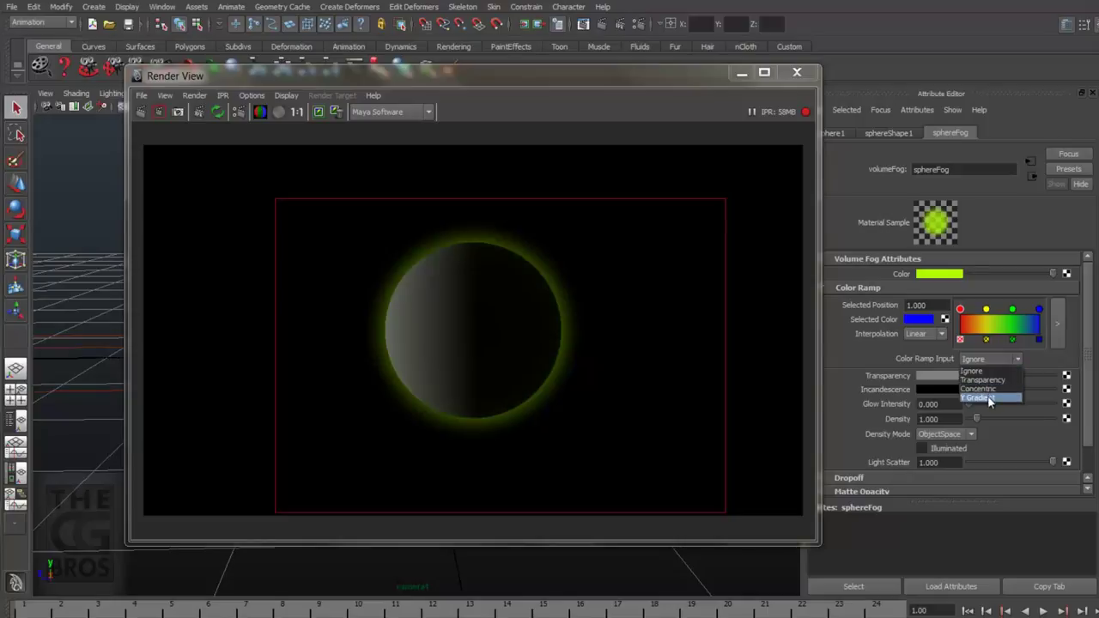
left_click(979, 398)
left_click(986, 339)
left_click(1013, 340)
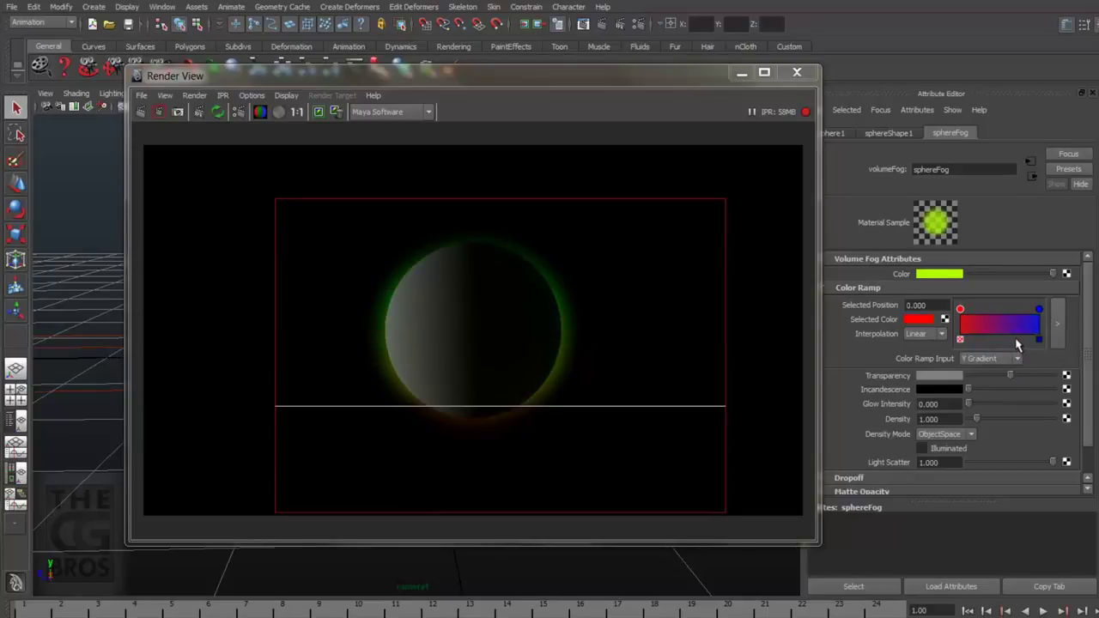
- Change the blue color ramp entry at position 1.000 to black
left_click(1039, 309)
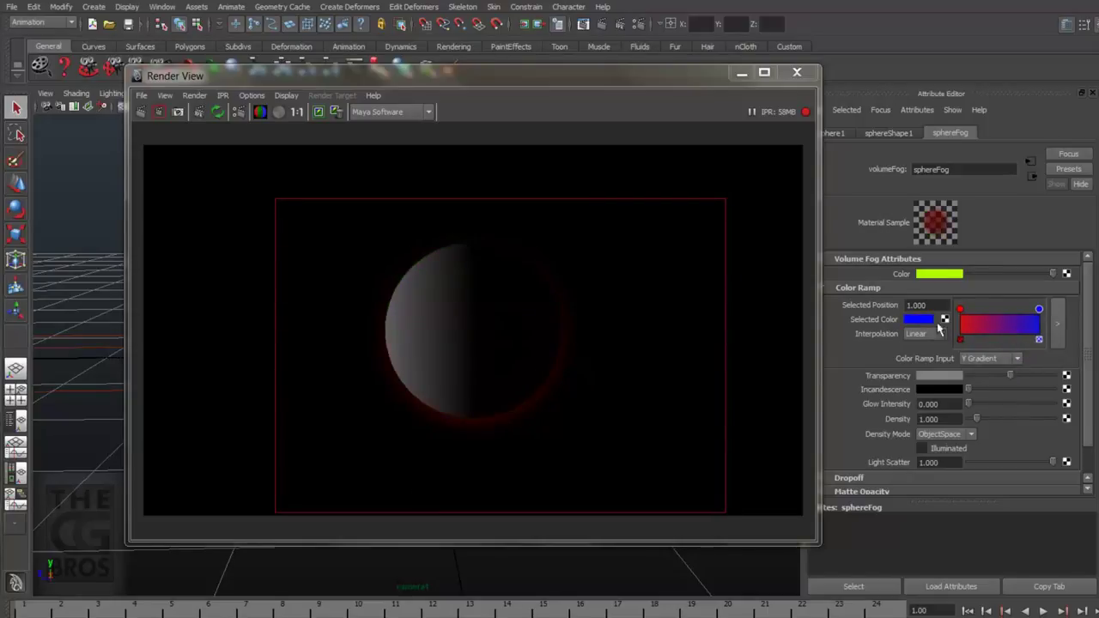
left_click(917, 322)
left_click(942, 291)
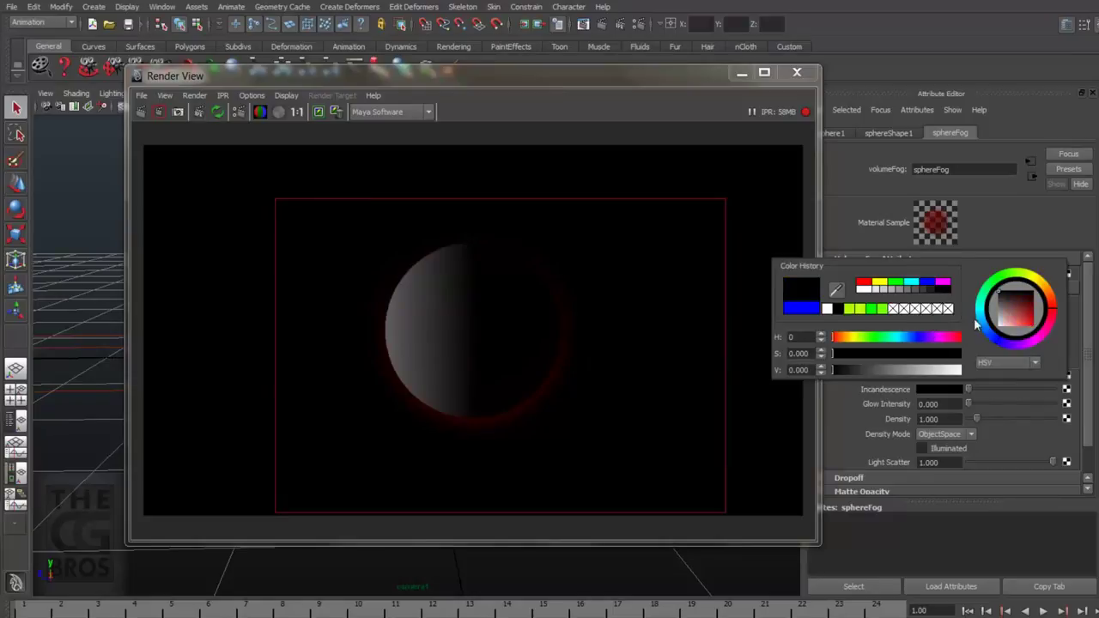
- Make the red ramp entry white, move both entries close together near the middle with black at 0.609, and close the render window
left_click(961, 311)
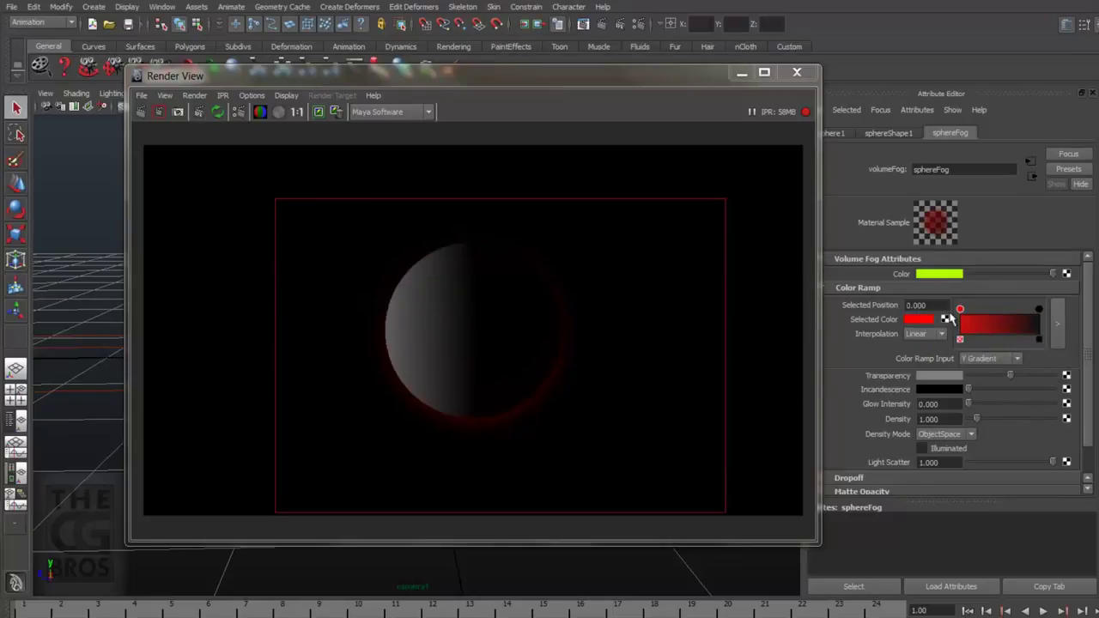
left_click(922, 320)
left_click(870, 291)
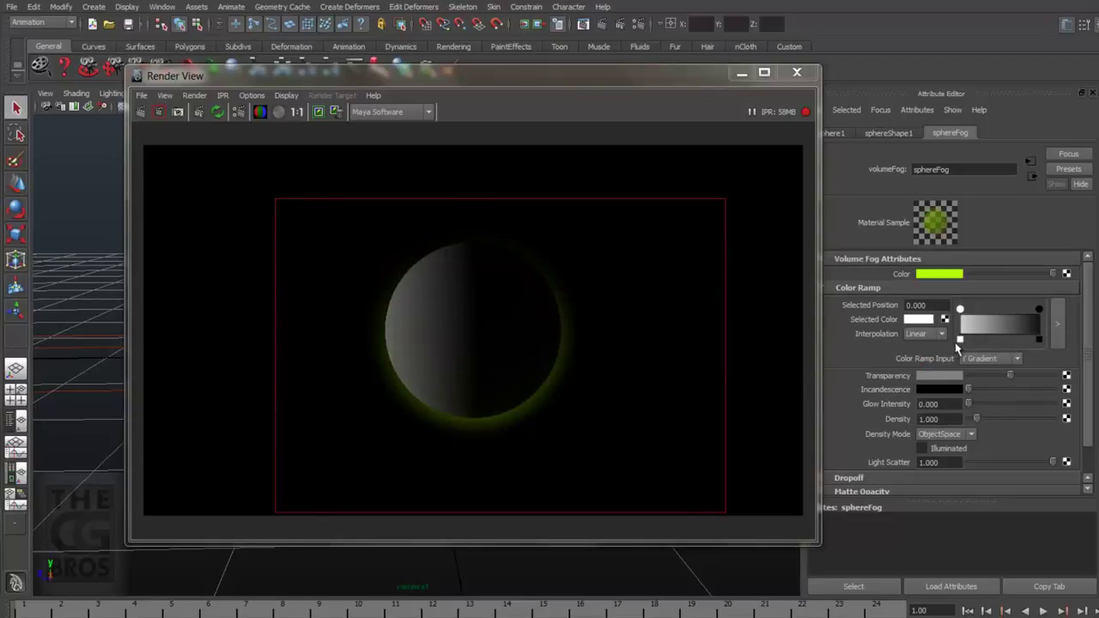
left_click_drag(960, 331, 1010, 315)
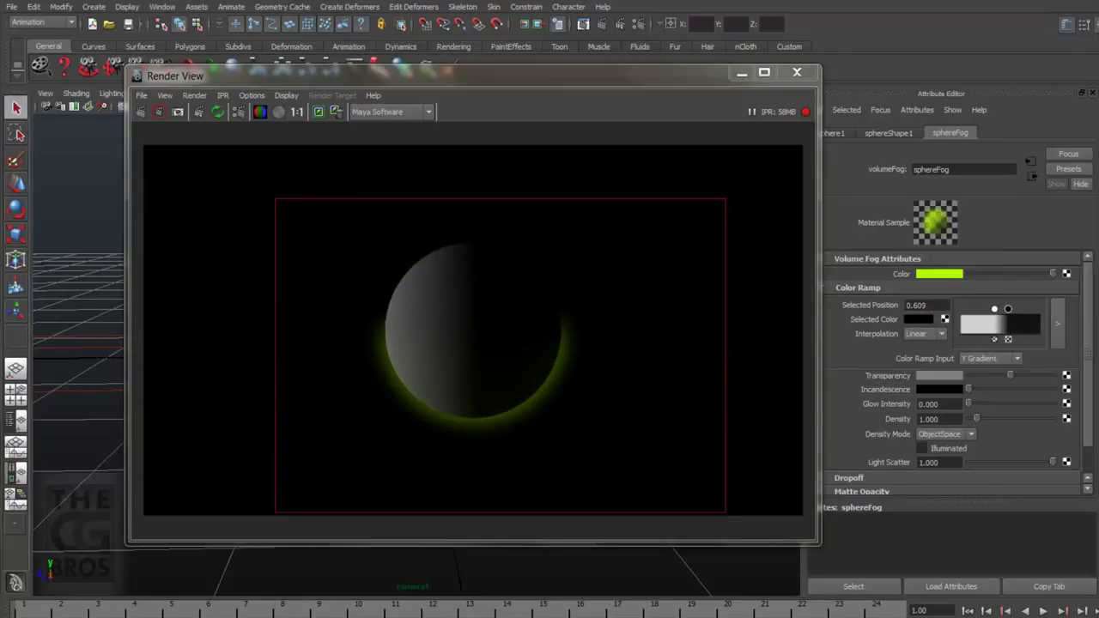
left_click(797, 73)
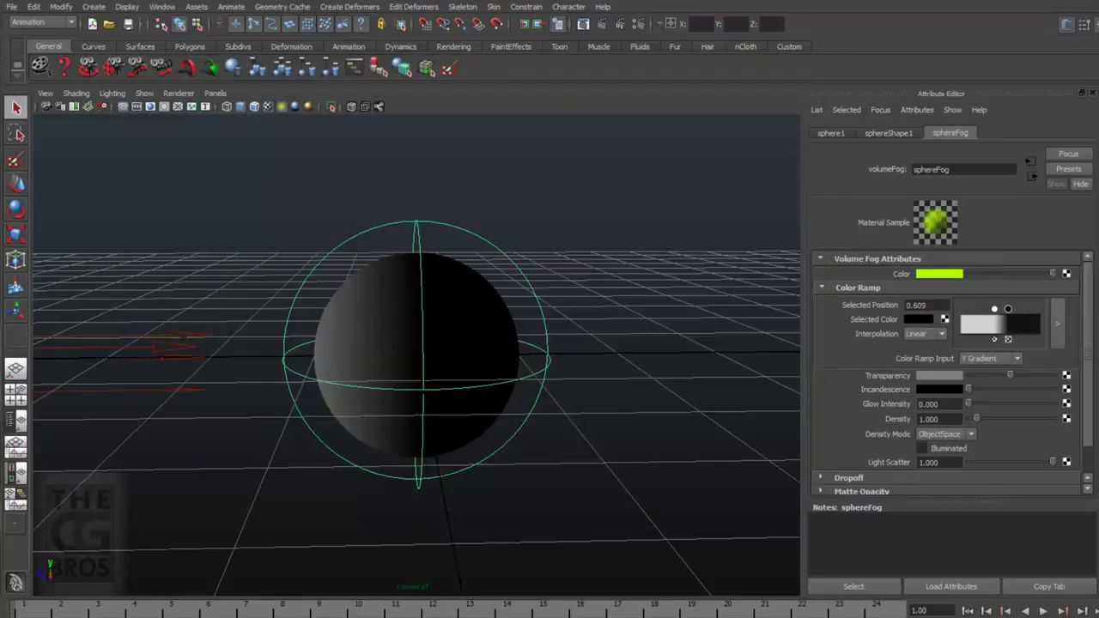
- Rotate the fog sphere slightly and render the current frame
left_click(17, 211)
left_click_drag(400, 295, 491, 339)
left_click(603, 23)
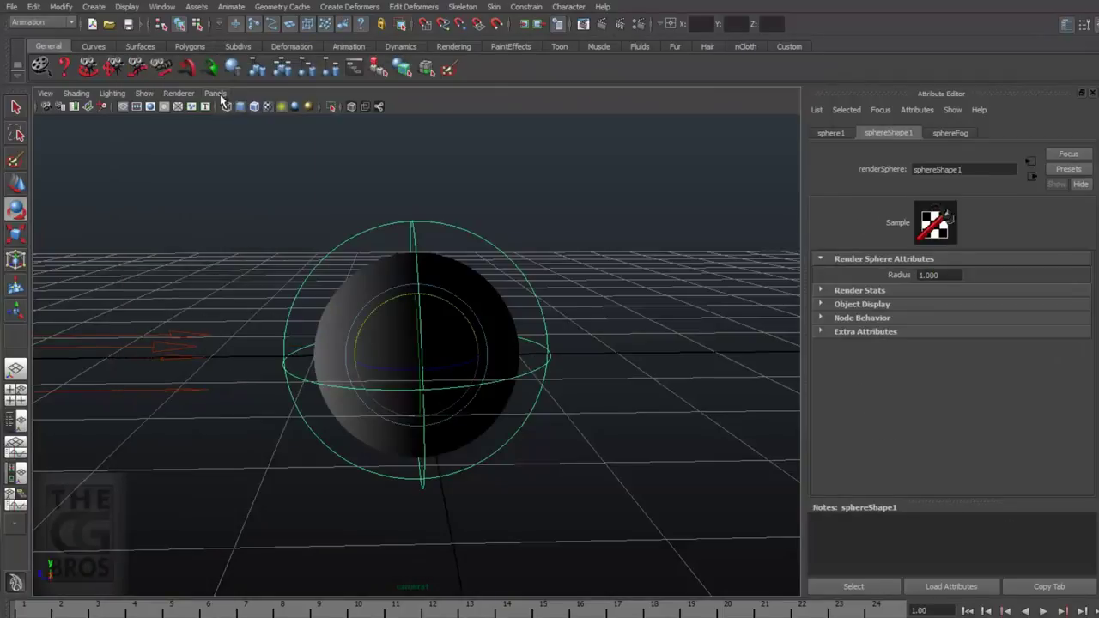
- Switch the viewport to the persp camera, render the frame and shift the render window aside
left_click(219, 94)
mouse_move(237, 106)
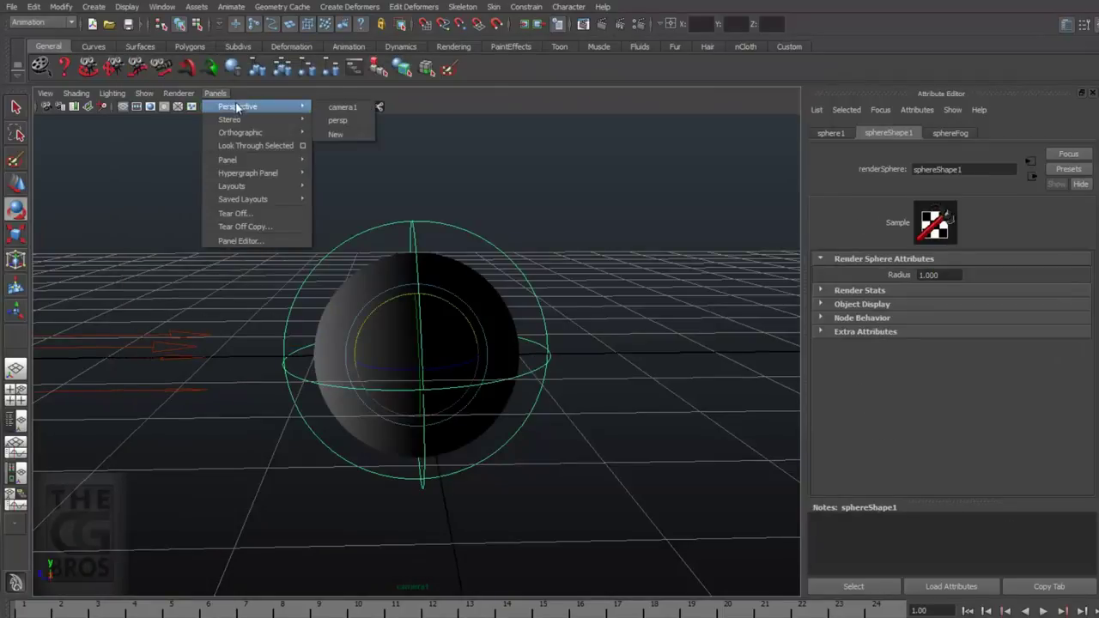
left_click(340, 120)
left_click(602, 25)
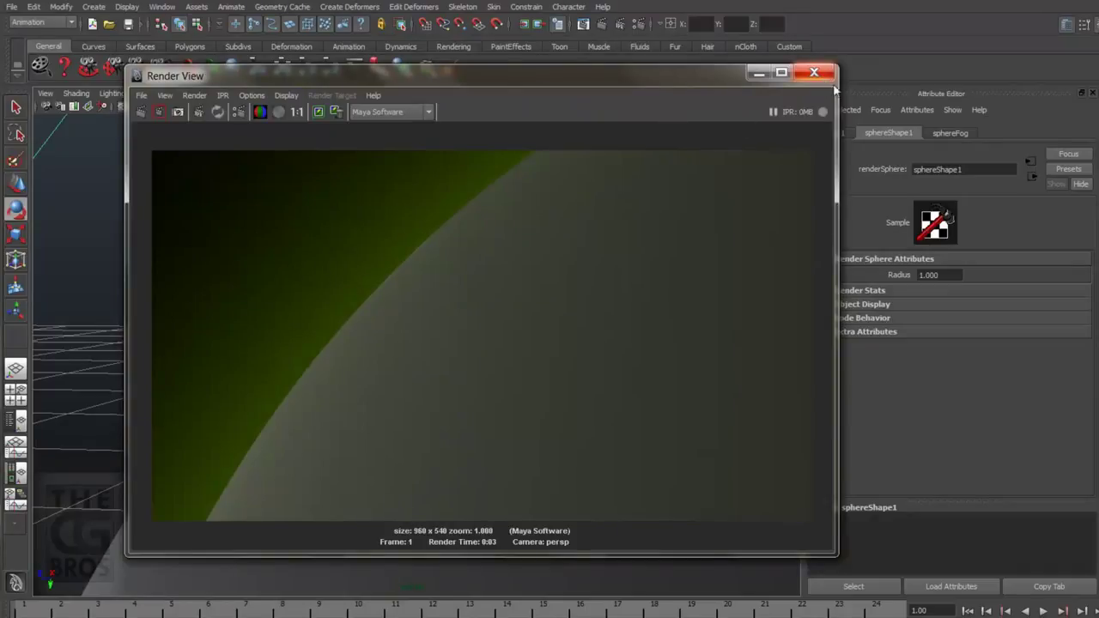
left_click_drag(619, 76, 656, 95)
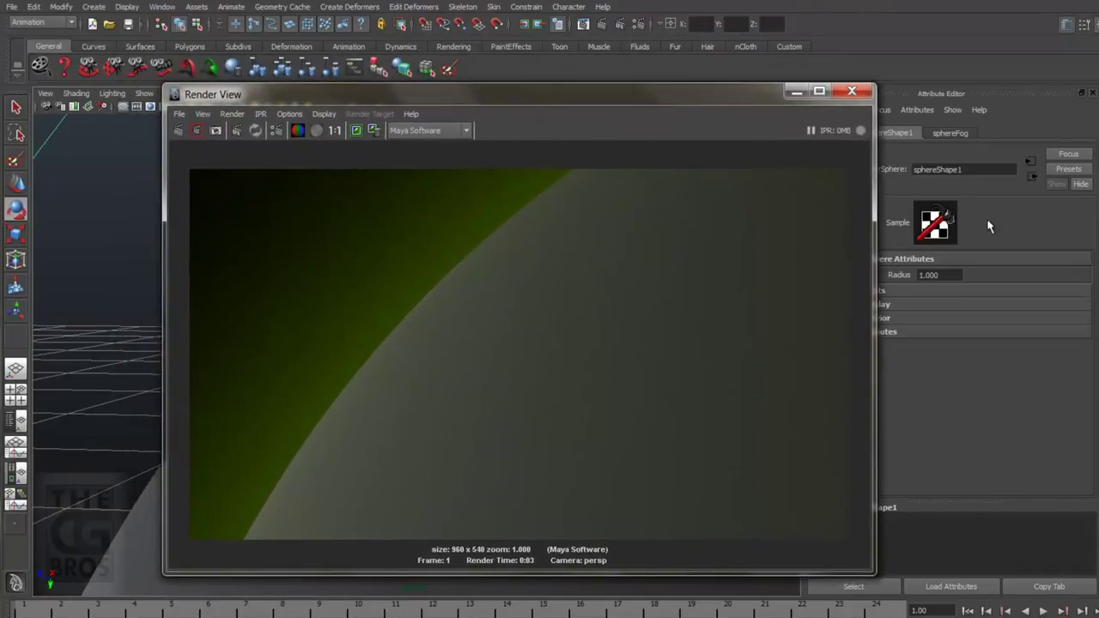